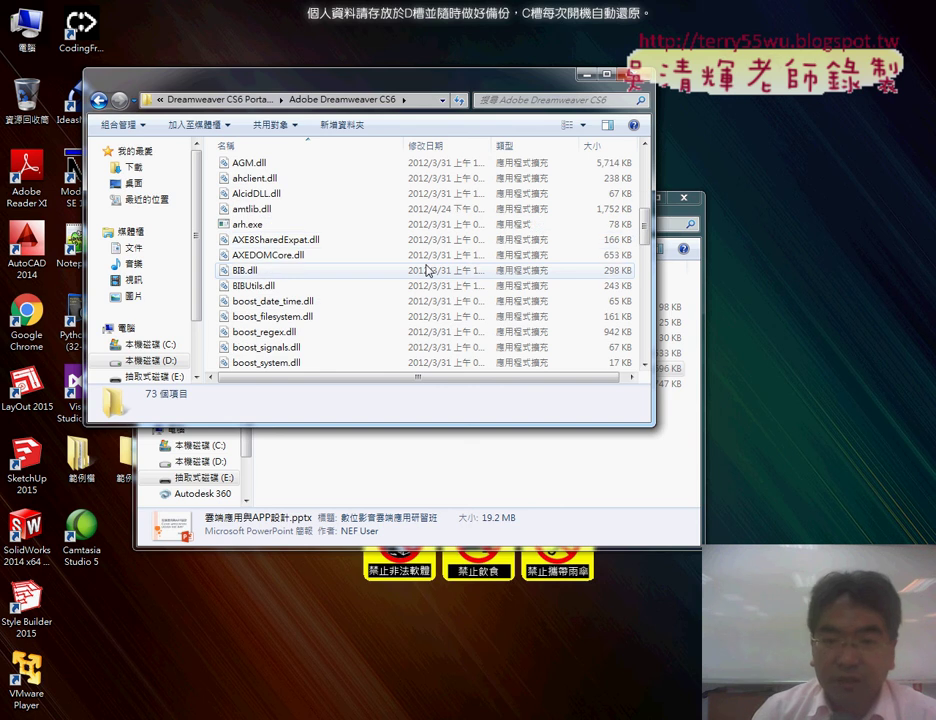
pyautogui.scroll(-4, 323, 237)
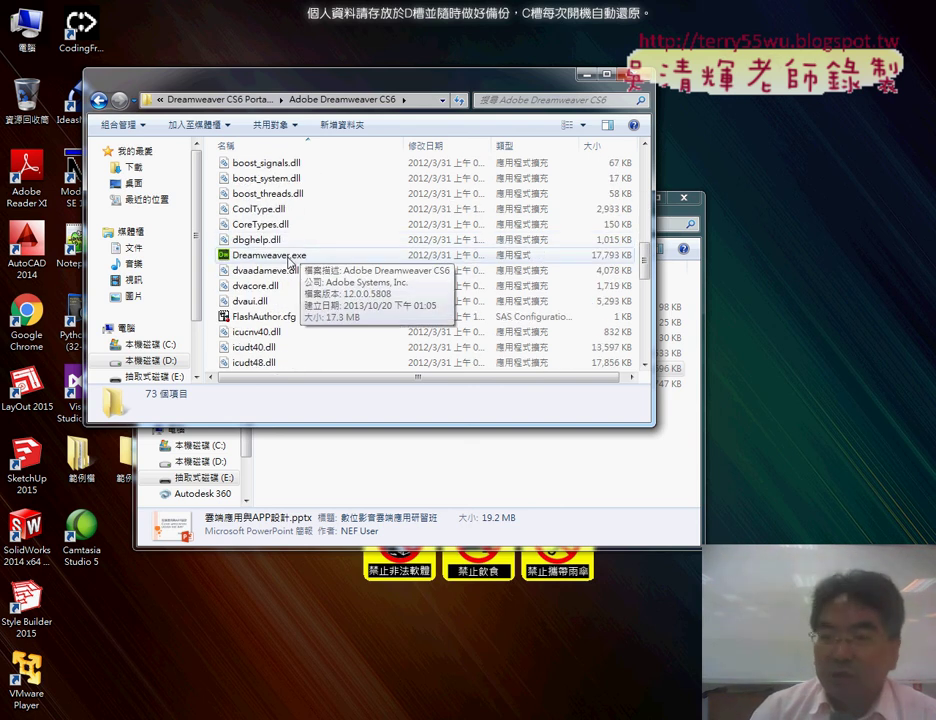
# Step: Run Dreamweaver.exe from the portable Adobe Dreamweaver CS6 folder as administrator
pyautogui.rightClick(290, 262)
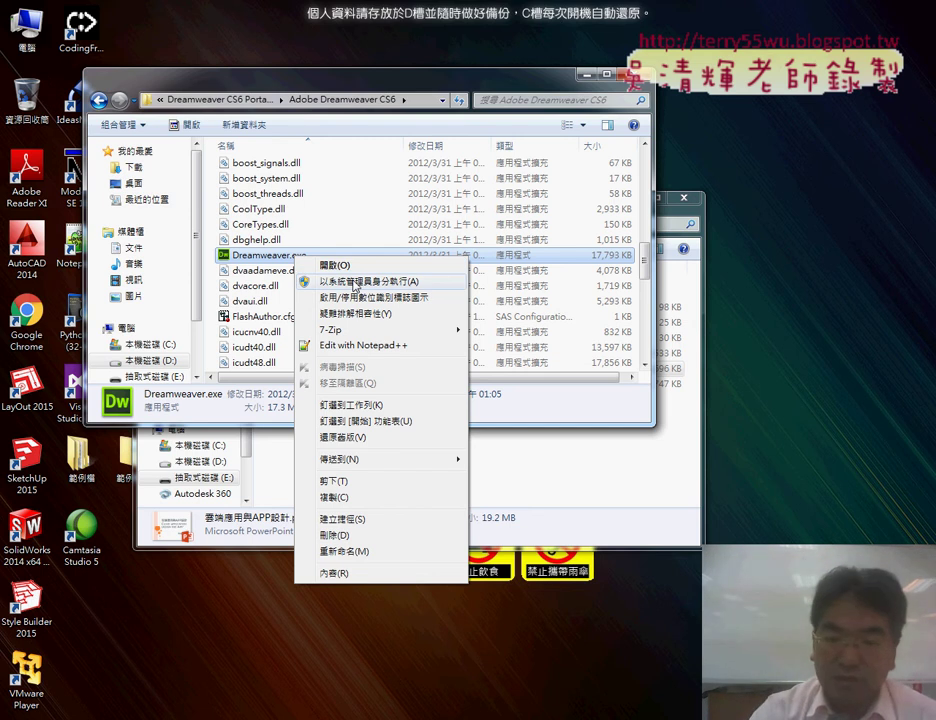
pyautogui.click(355, 283)
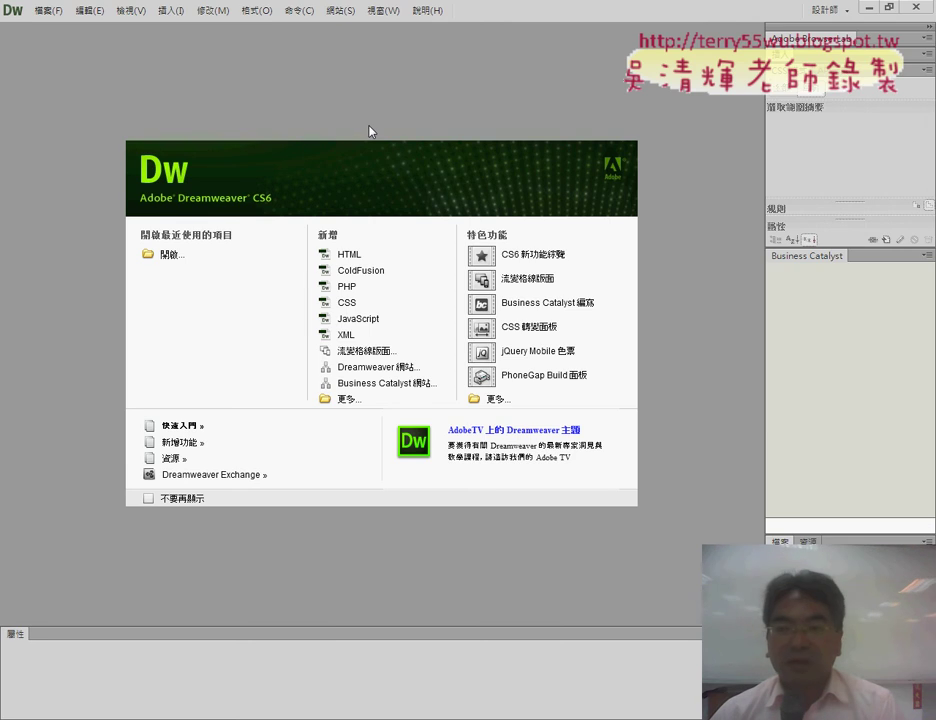
# Step: Look over the 網站 (Site) menu, then arrange the Explorer windows with 雲端應用與APP設計 in front
pyautogui.click(341, 12)
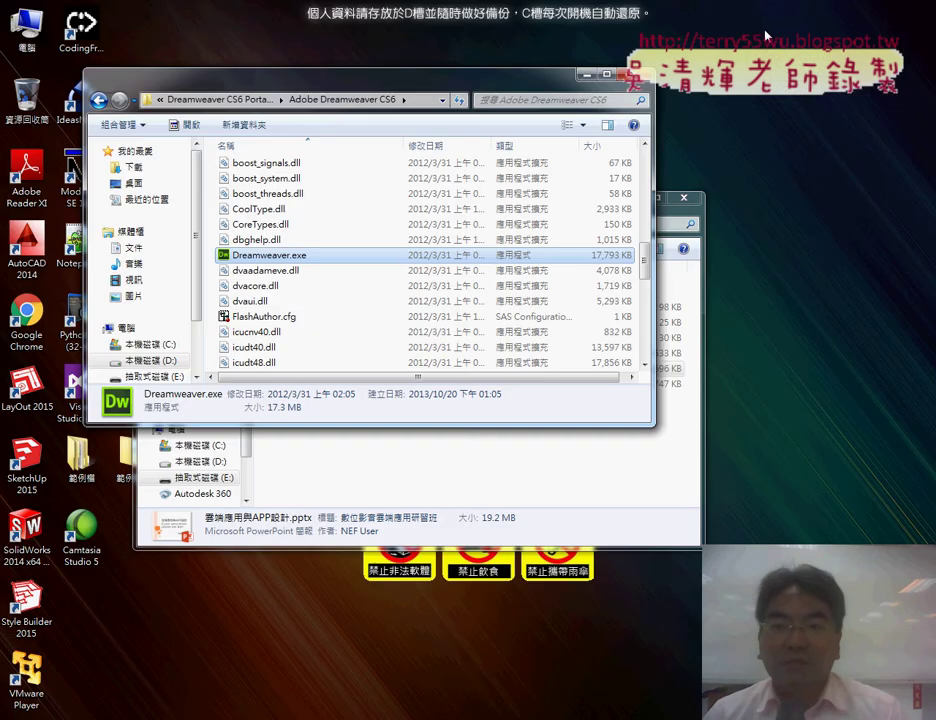
pyautogui.moveTo(493, 85); pyautogui.dragTo(606, 85)
pyautogui.moveTo(185, 205); pyautogui.dragTo(413, 160)
# Step: Navigate one Explorer window up to drive D: and select 102APP.zip in the course materials
pyautogui.click(327, 100)
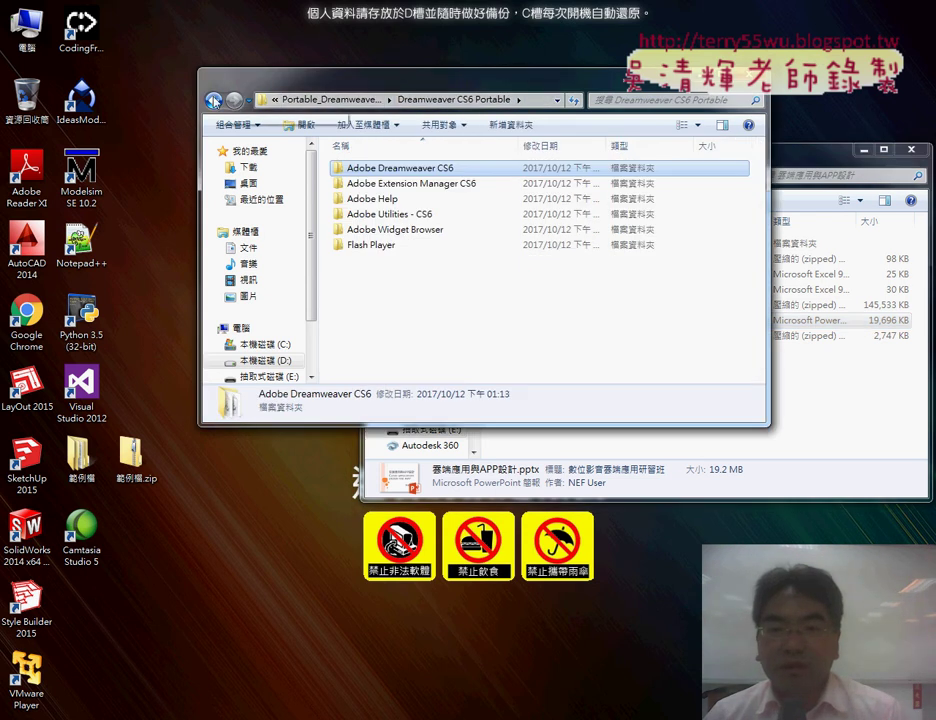
pyautogui.click(323, 100)
pyautogui.click(305, 100)
pyautogui.click(785, 196)
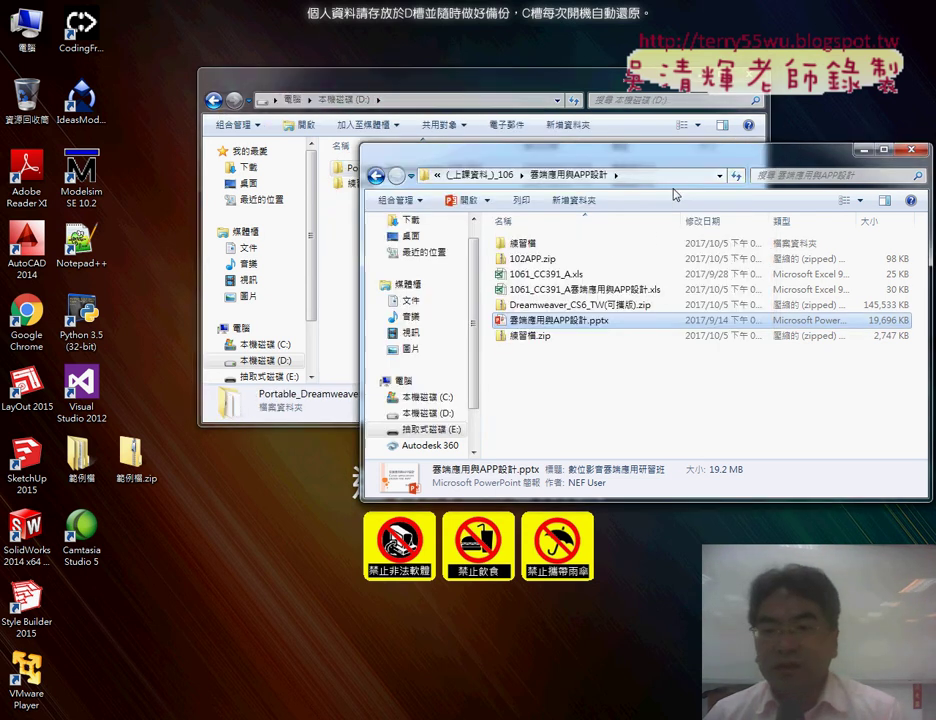
pyautogui.click(532, 259)
pyautogui.moveTo(519, 157); pyautogui.dragTo(577, 205)
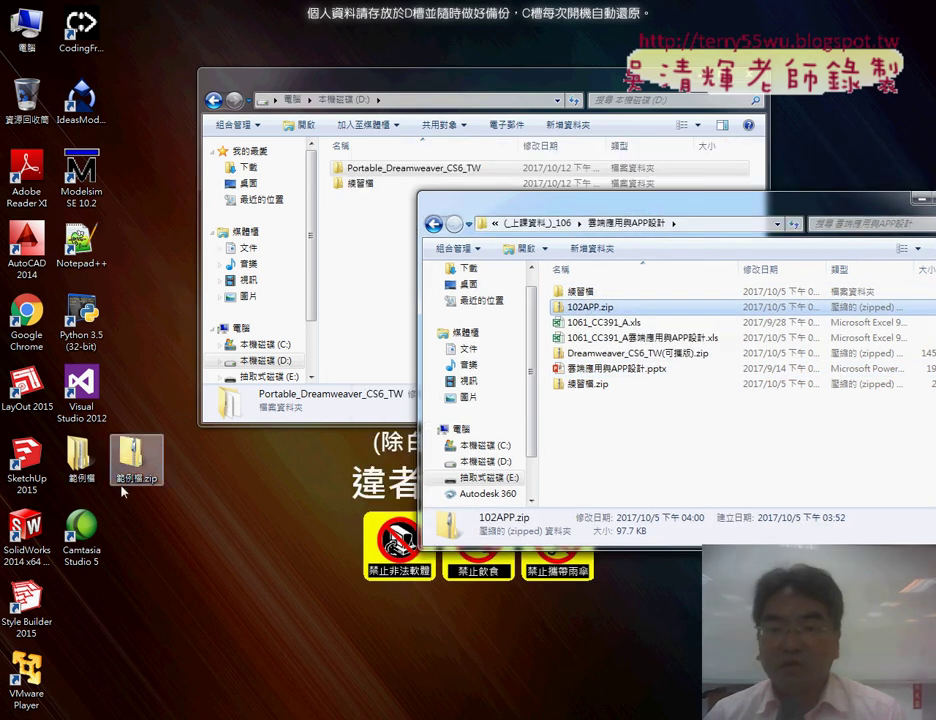
# Step: Copy 102APP.zip onto drive D: and extract it there with 7-Zip Extract Here
pyautogui.moveTo(576, 313); pyautogui.dragTo(369, 272)
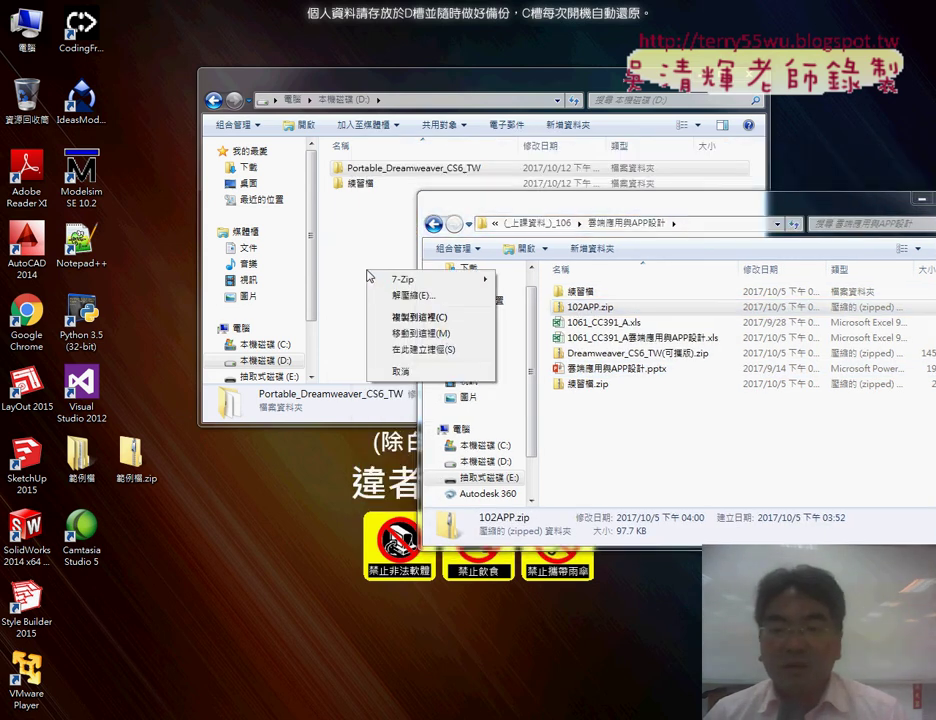
pyautogui.moveTo(432, 280)
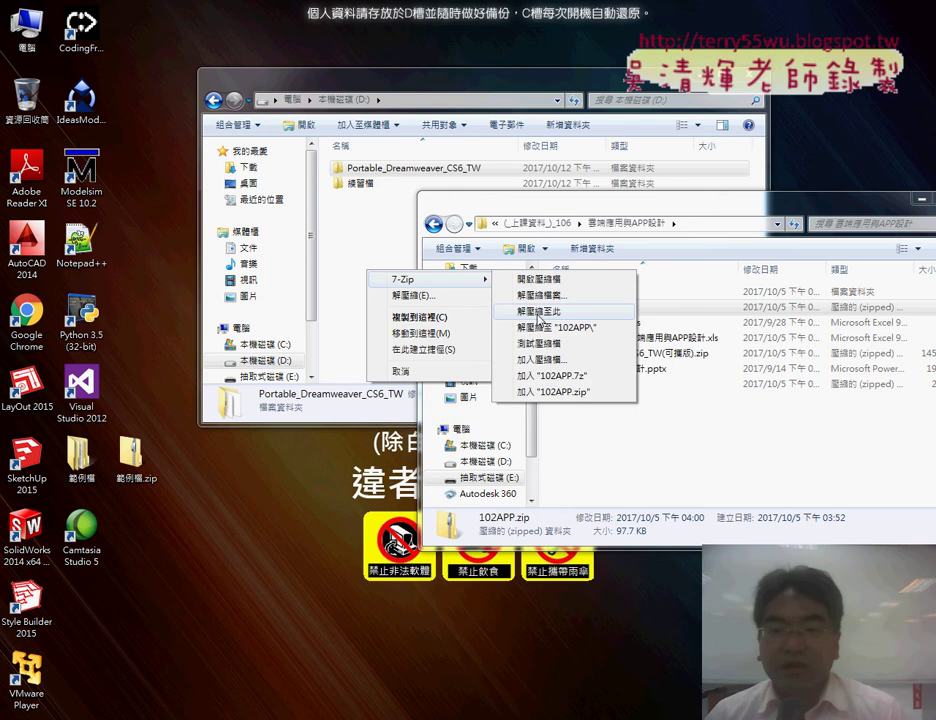
pyautogui.click(538, 314)
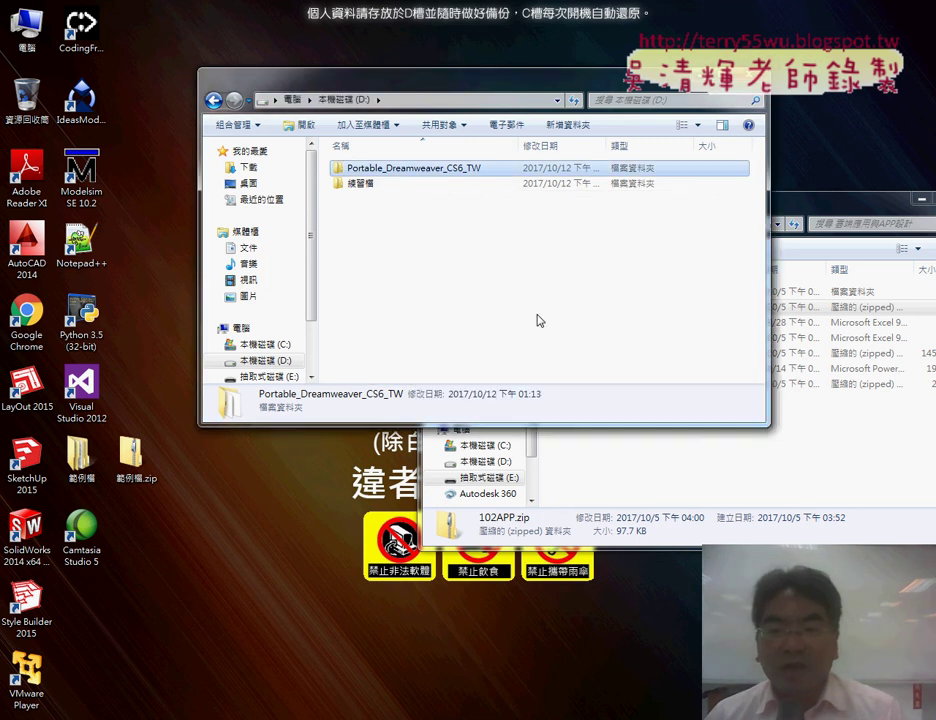
pyautogui.click(400, 200)
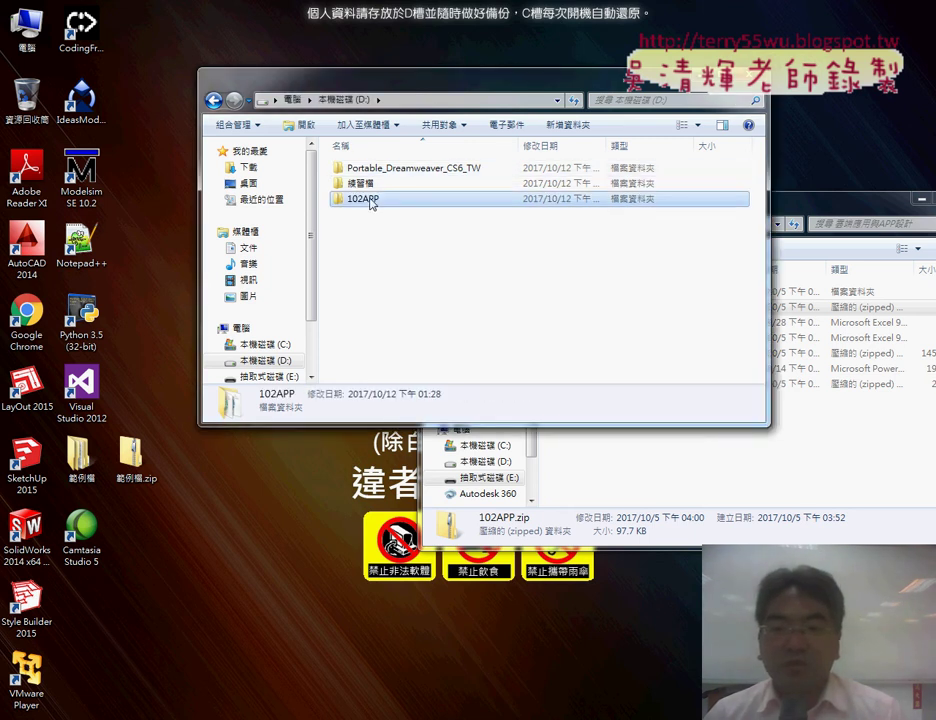
pyautogui.doubleClick(404, 201)
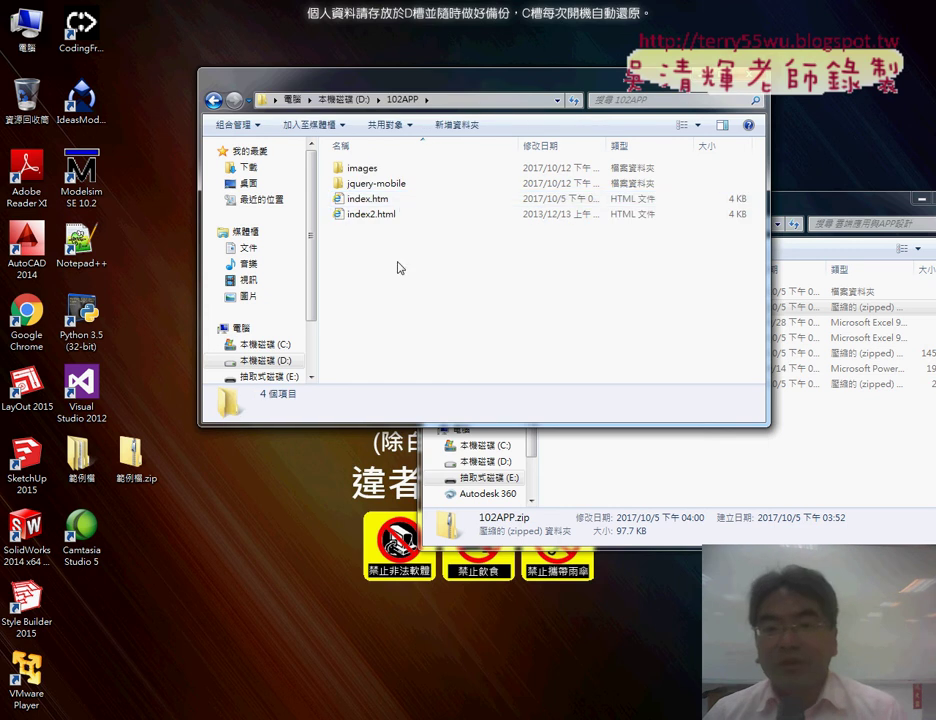
pyautogui.moveTo(405, 210); pyautogui.dragTo(410, 161)
pyautogui.click(386, 200)
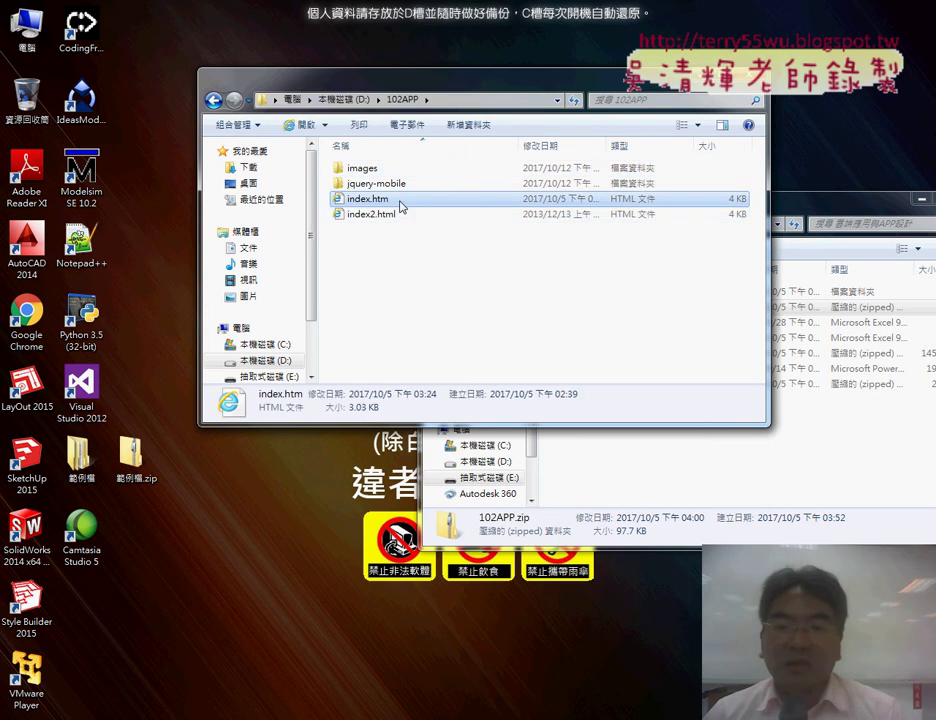
pyautogui.click(383, 218)
pyautogui.click(375, 201)
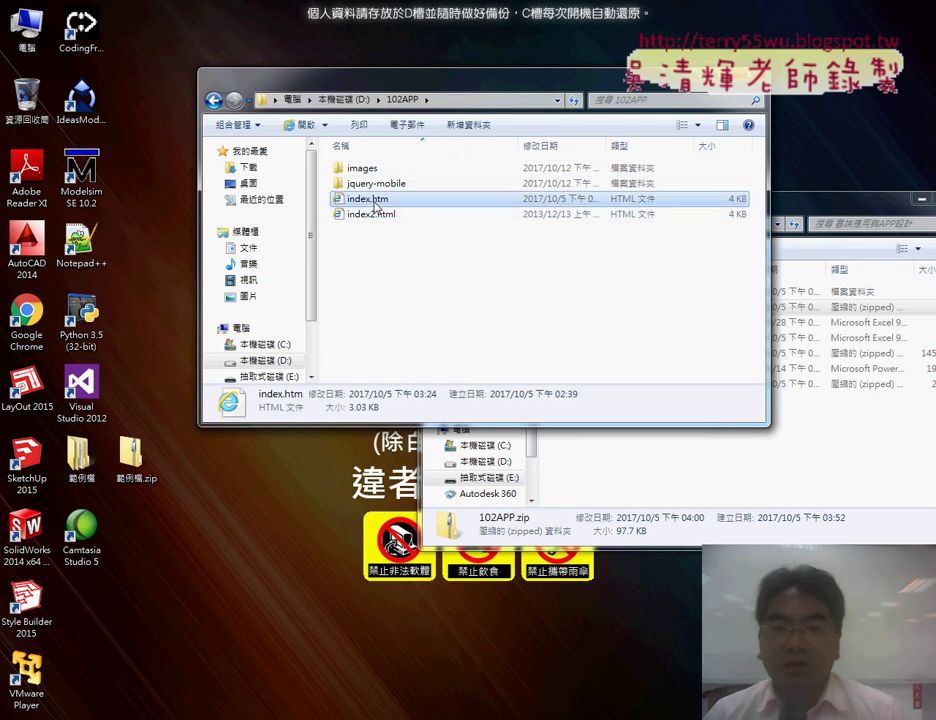
pyautogui.click(376, 186)
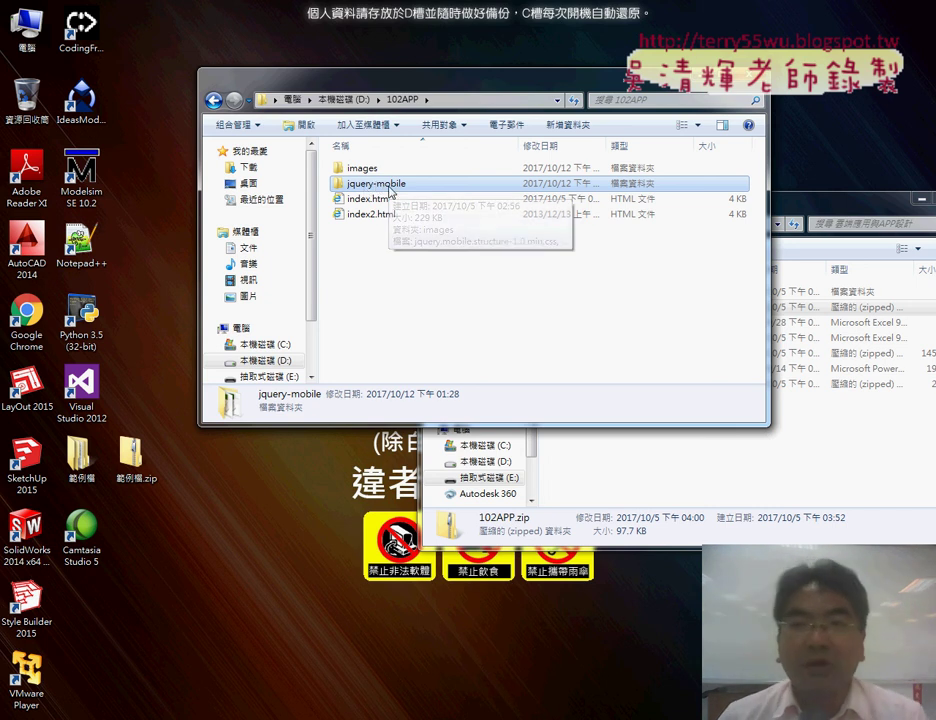
pyautogui.click(411, 186)
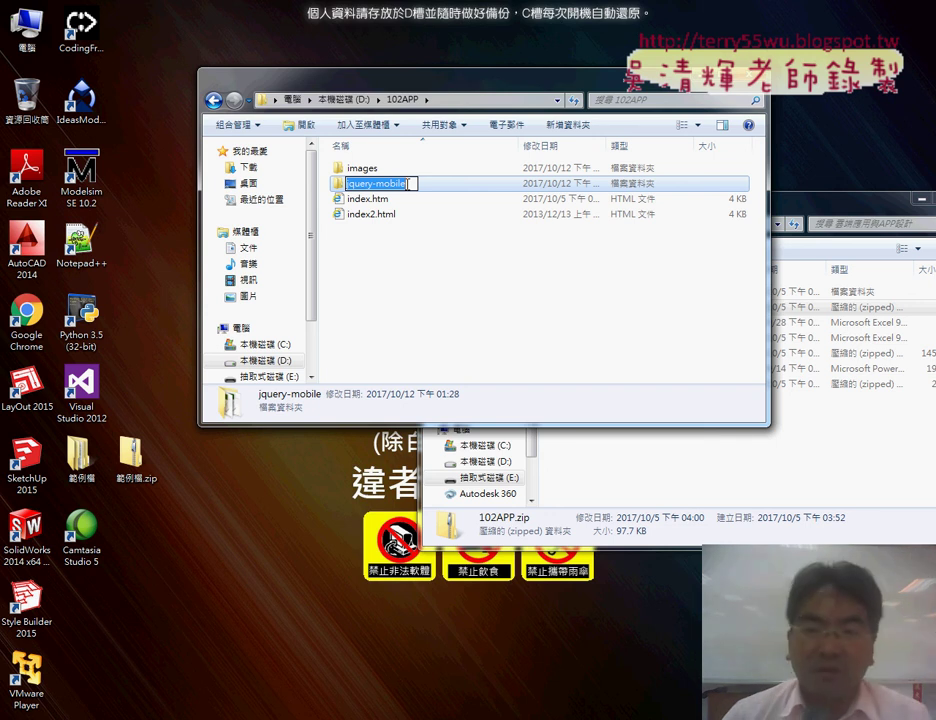
pyautogui.click(455, 299)
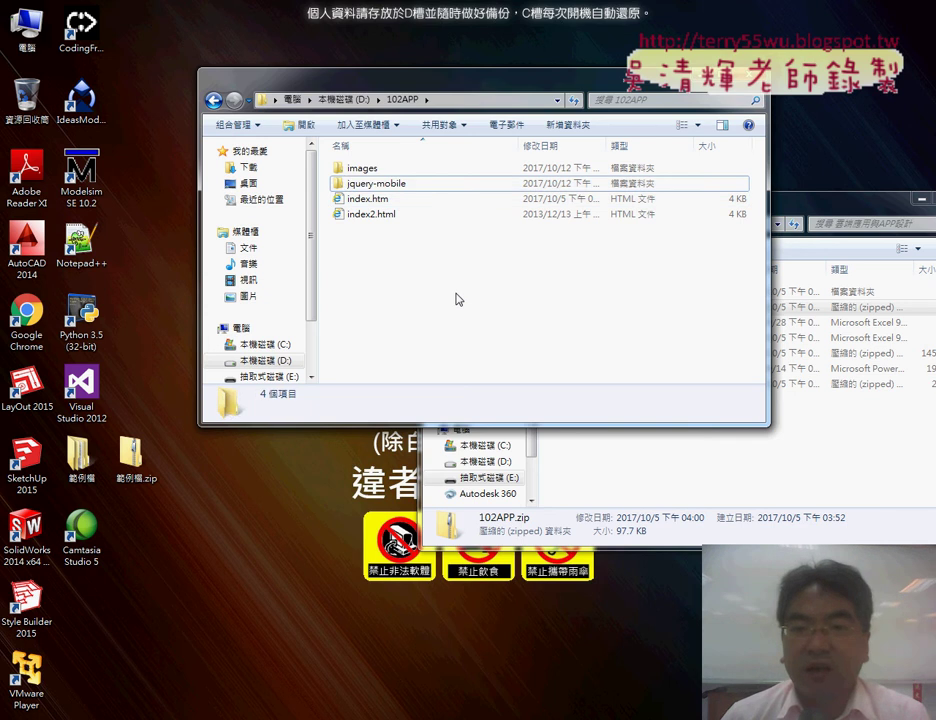
pyautogui.click(336, 99)
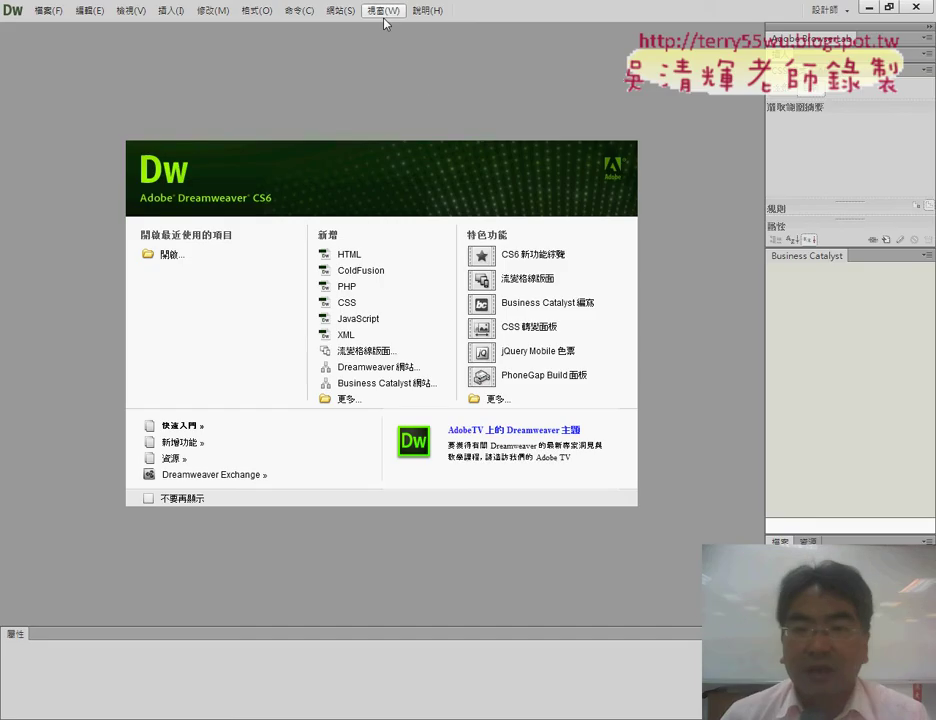
# Step: Start a new site named 102APP and browse for its local root folder from Computer
pyautogui.click(339, 11)
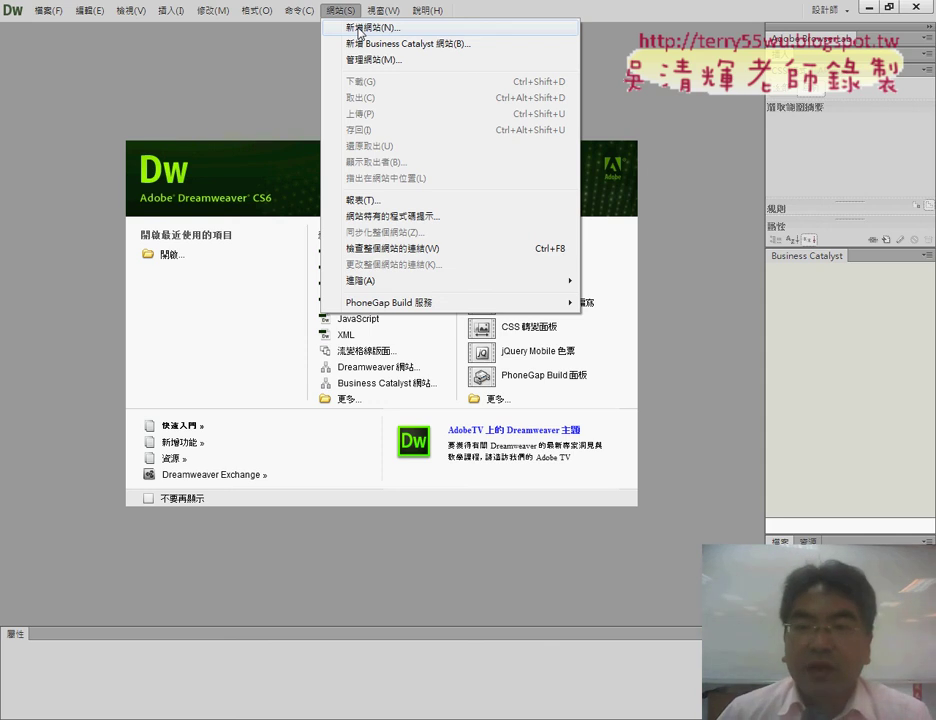
pyautogui.click(359, 30)
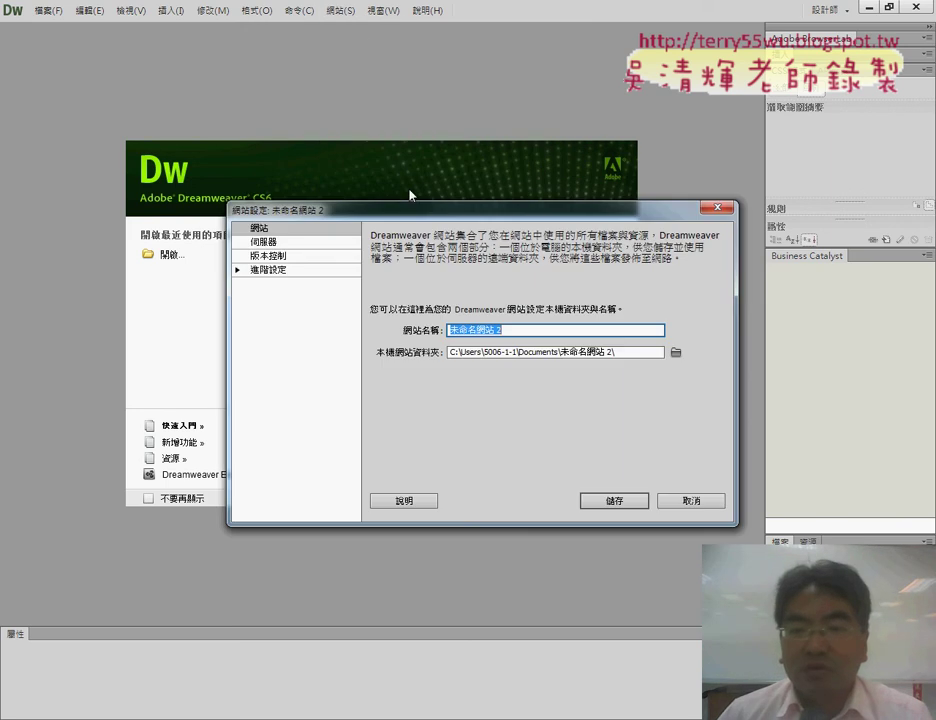
pyautogui.moveTo(421, 213); pyautogui.dragTo(340, 76)
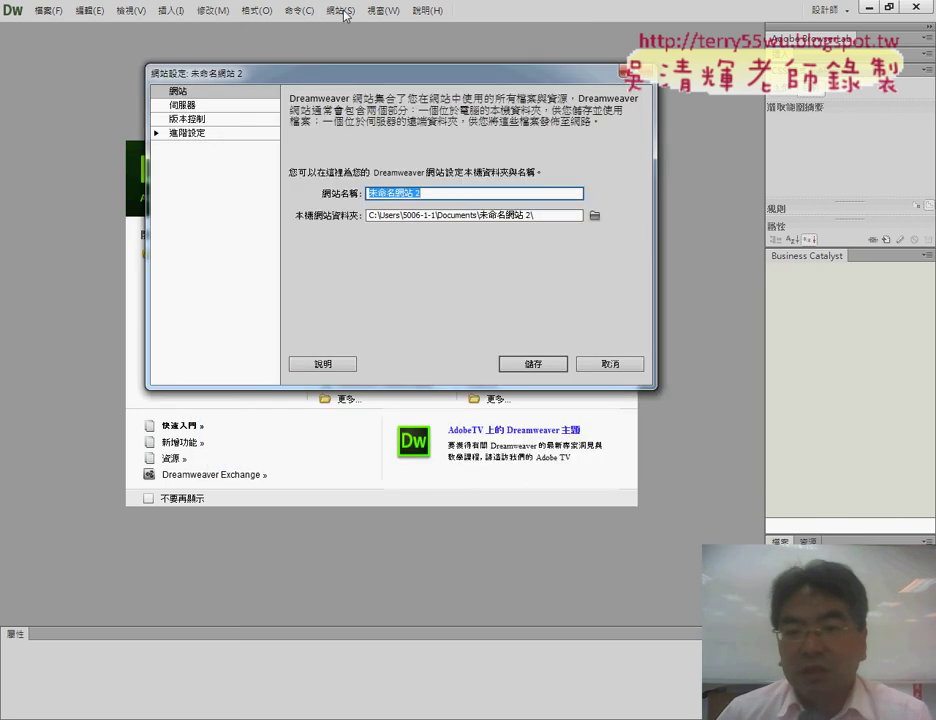
pyautogui.write('102')
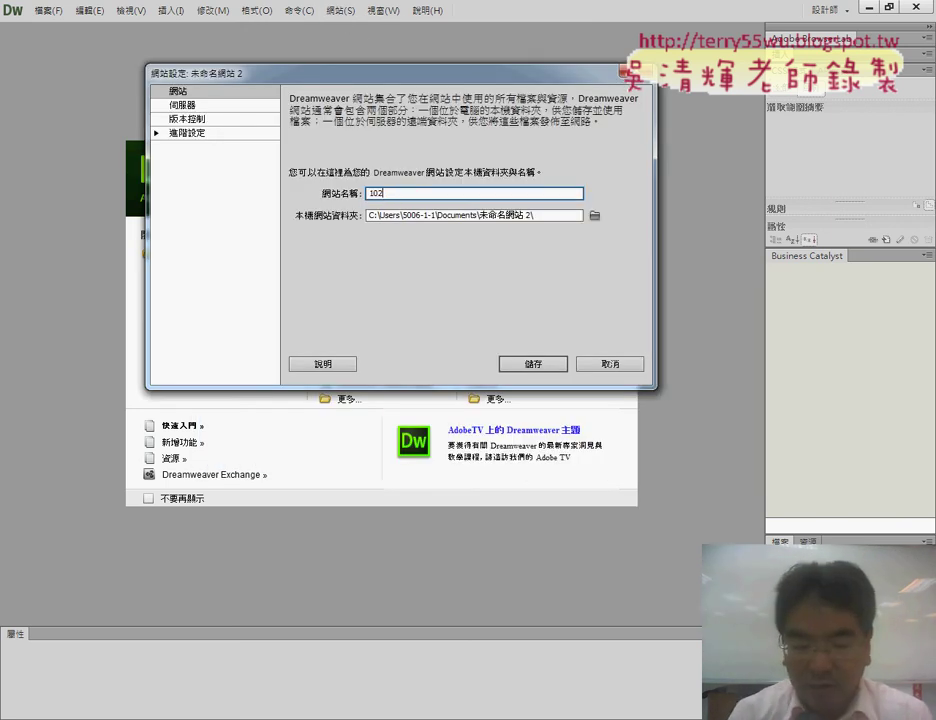
pyautogui.write('APP')
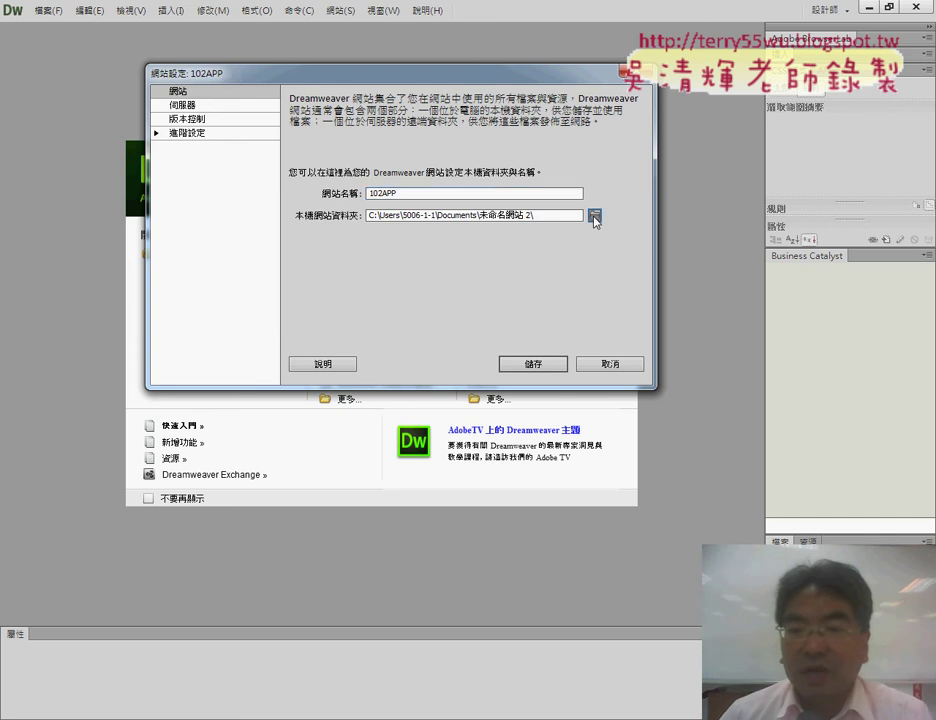
pyautogui.click(594, 217)
pyautogui.click(251, 297)
# Step: Navigate into D:\102APP in the root folder dialog and select it as the local site folder
pyautogui.doubleClick(343, 207)
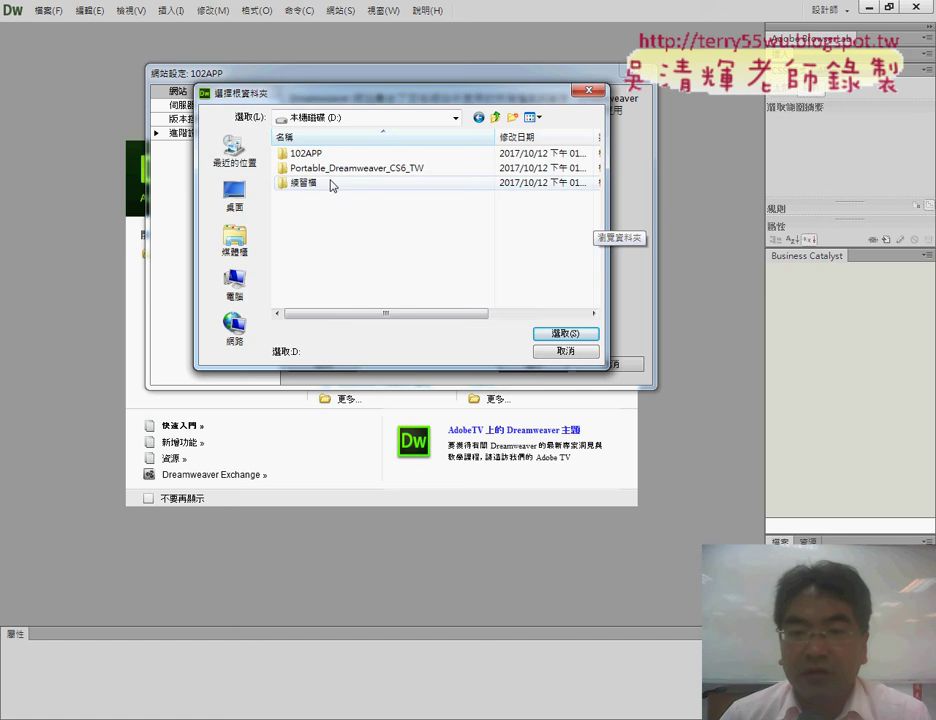
pyautogui.doubleClick(326, 155)
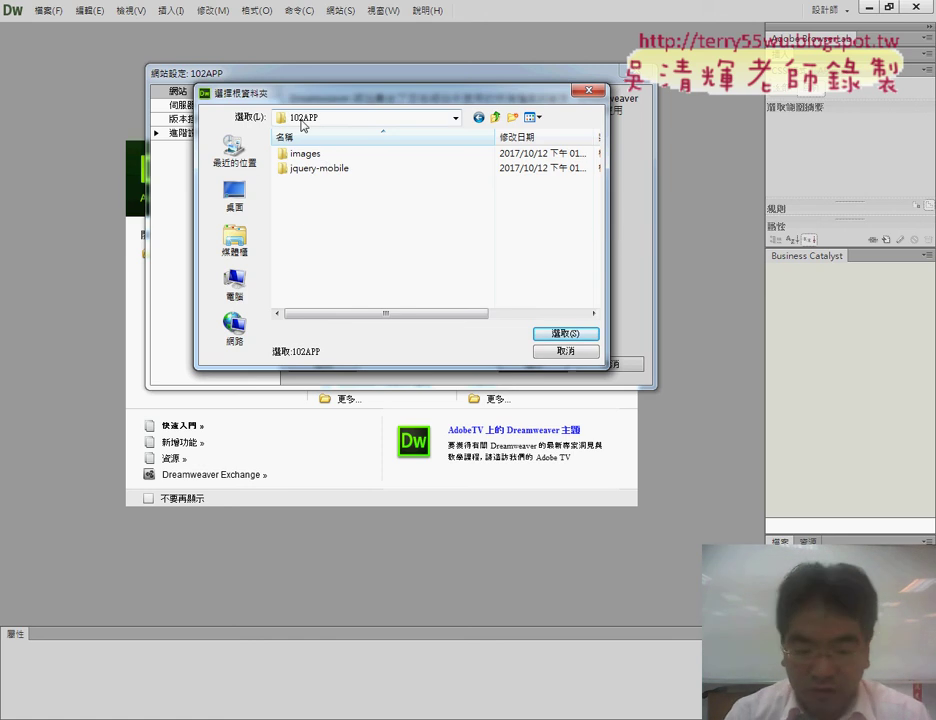
pyautogui.moveTo(303, 122)
pyautogui.mouseDown()
pyautogui.moveTo(292, 124)
pyautogui.moveTo(328, 140)
pyautogui.mouseUp()
pyautogui.moveTo(575, 343)
pyautogui.mouseDown()
pyautogui.moveTo(552, 318)
pyautogui.moveTo(580, 338)
pyautogui.mouseUp()
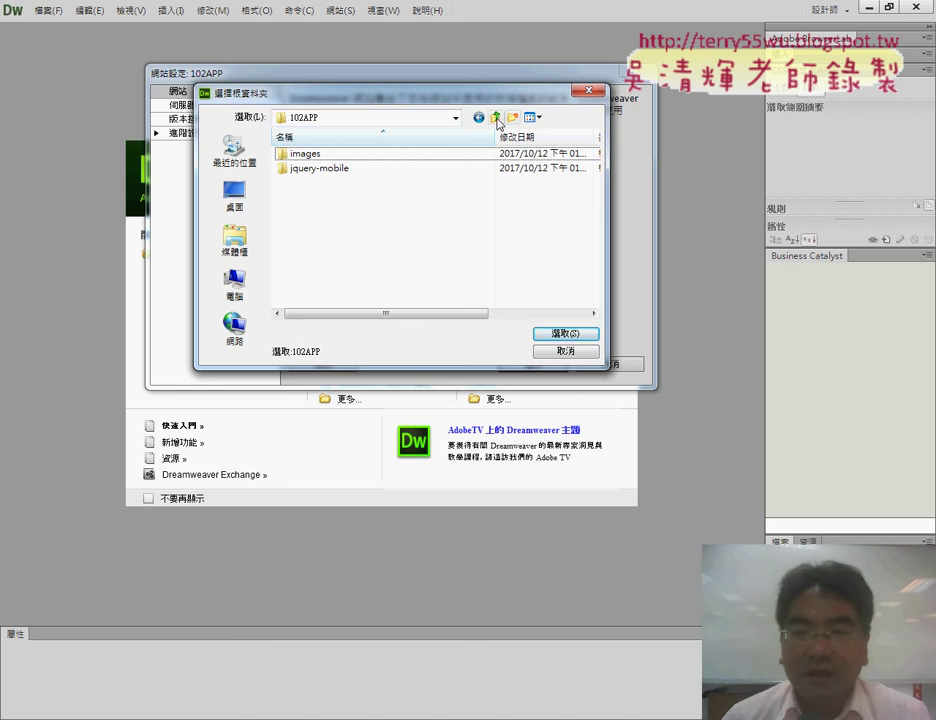
pyautogui.click(496, 118)
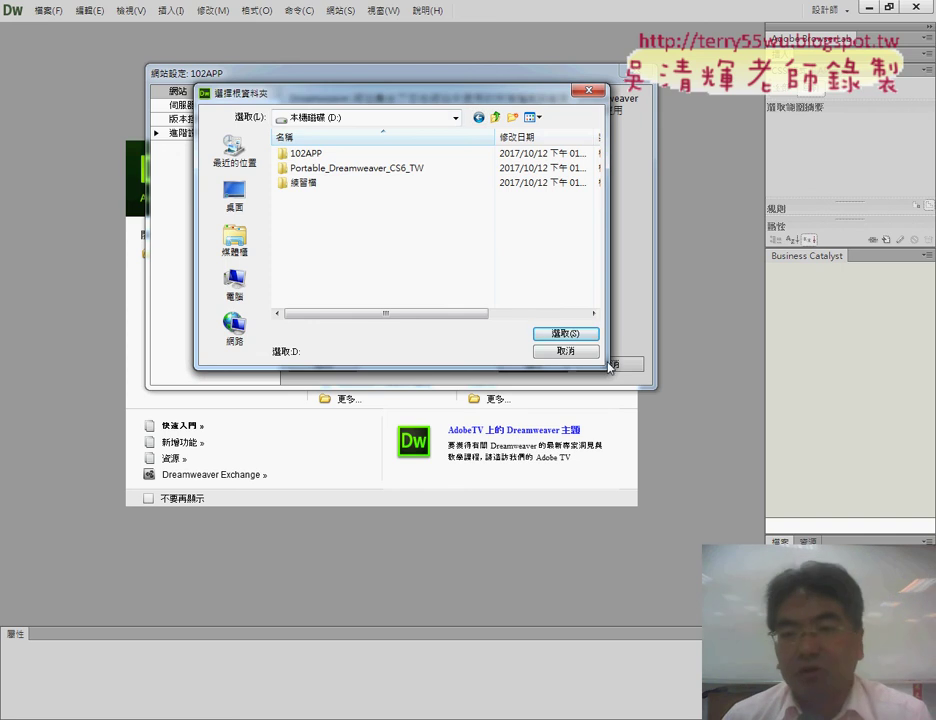
pyautogui.doubleClick(307, 155)
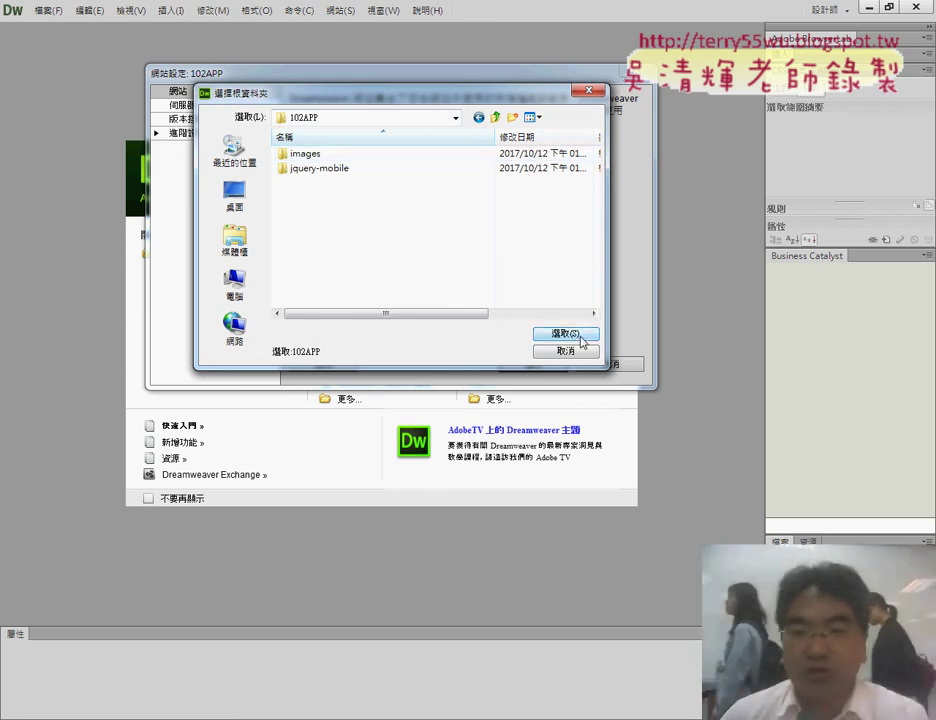
pyautogui.click(565, 334)
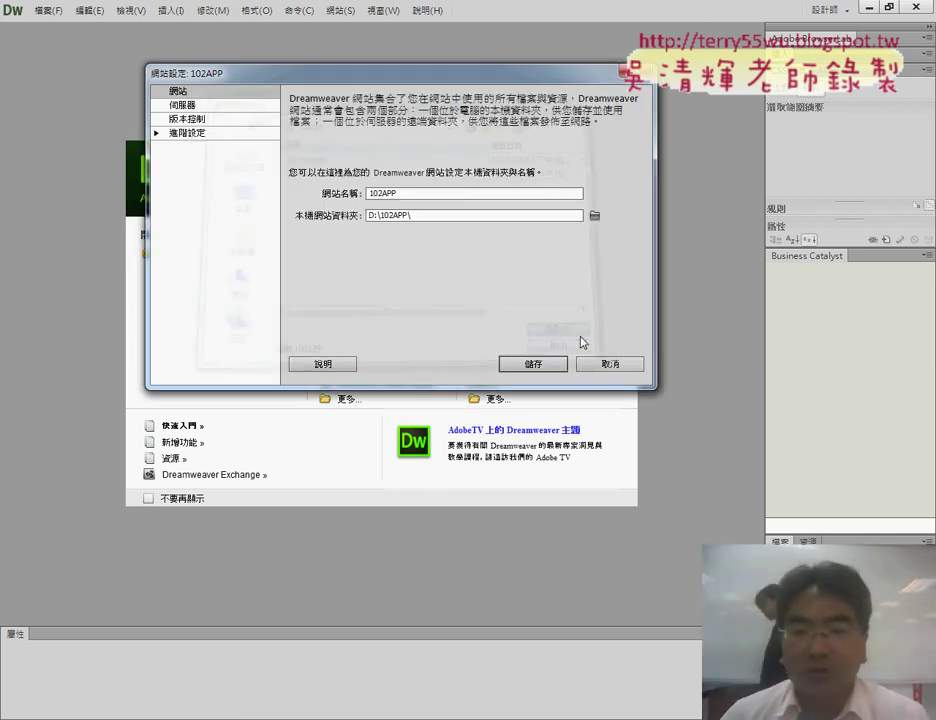
# Step: Correct the local site folder path so it reads D:\102APP\
pyautogui.doubleClick(416, 194)
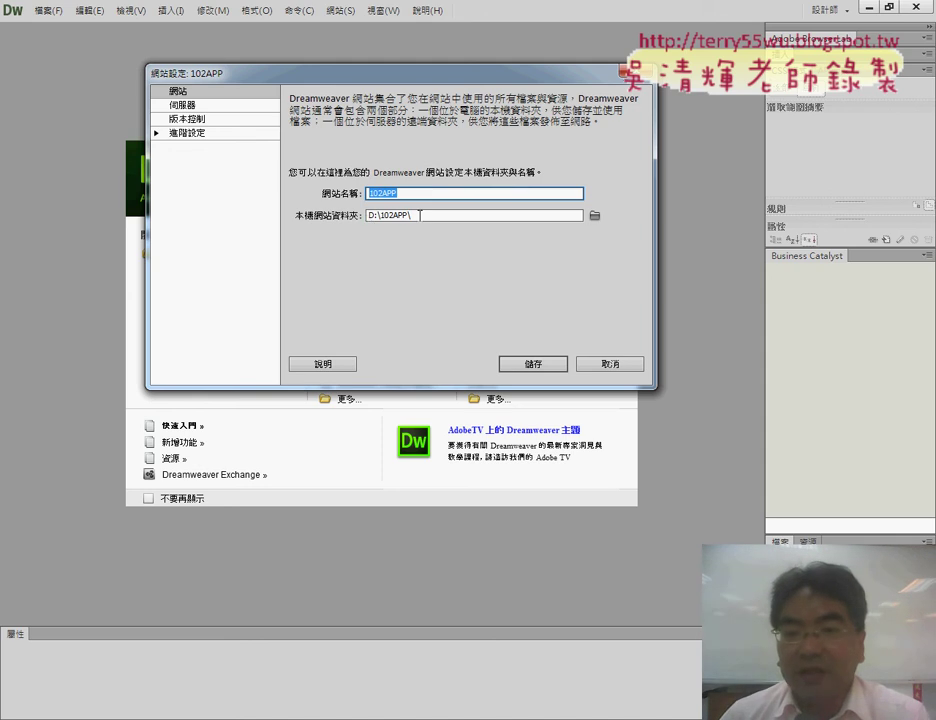
pyautogui.doubleClick(370, 216)
pyautogui.click(410, 217)
pyautogui.moveTo(403, 216); pyautogui.dragTo(426, 216)
pyautogui.write('P')
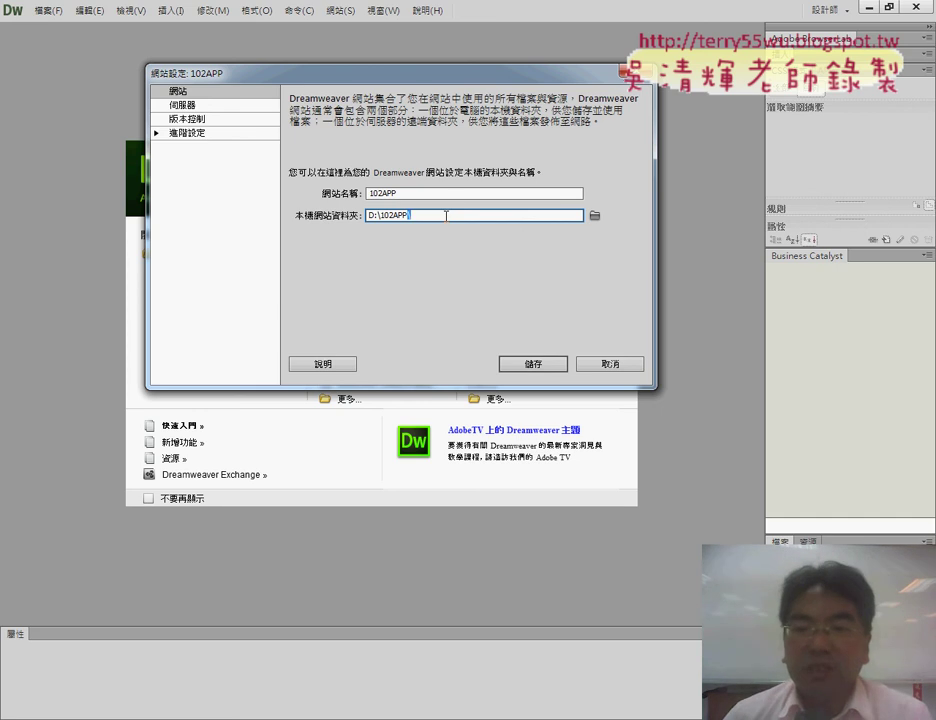
pyautogui.write('\\')
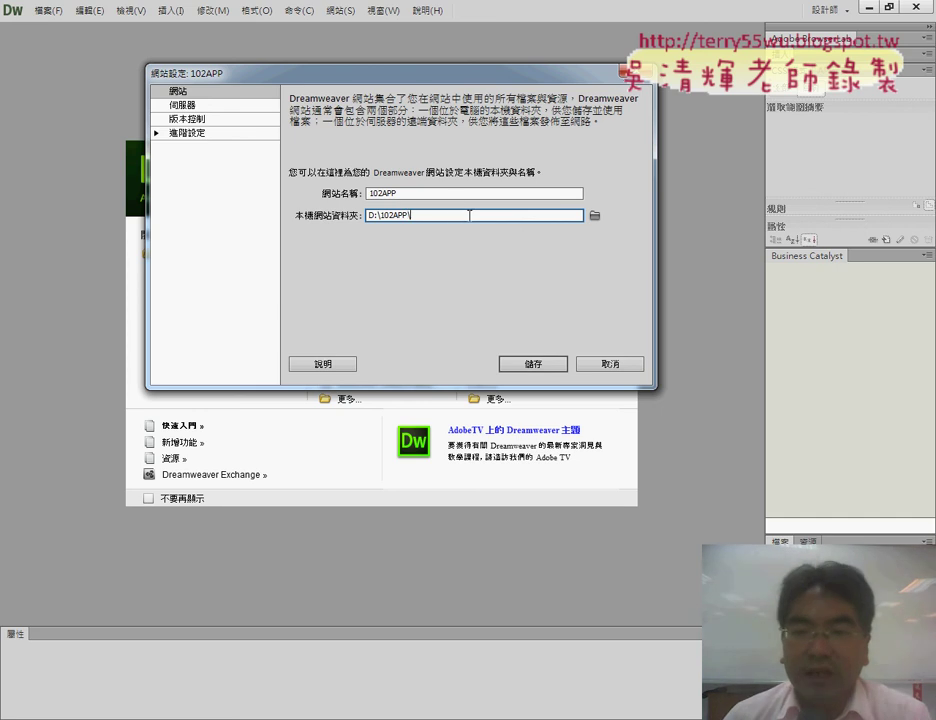
# Step: Save the 102APP site settings and adjust the panel layout
pyautogui.click(535, 365)
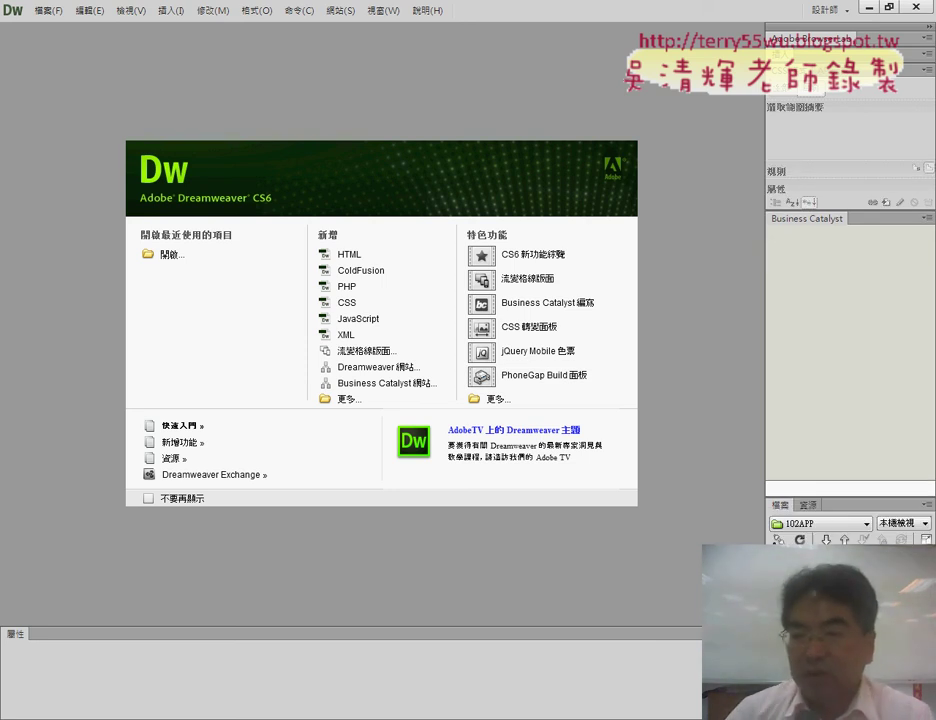
pyautogui.moveTo(742, 545)
pyautogui.mouseDown()
pyautogui.moveTo(742, 472)
pyautogui.moveTo(920, 474)
pyautogui.moveTo(928, 545)
pyautogui.mouseUp()
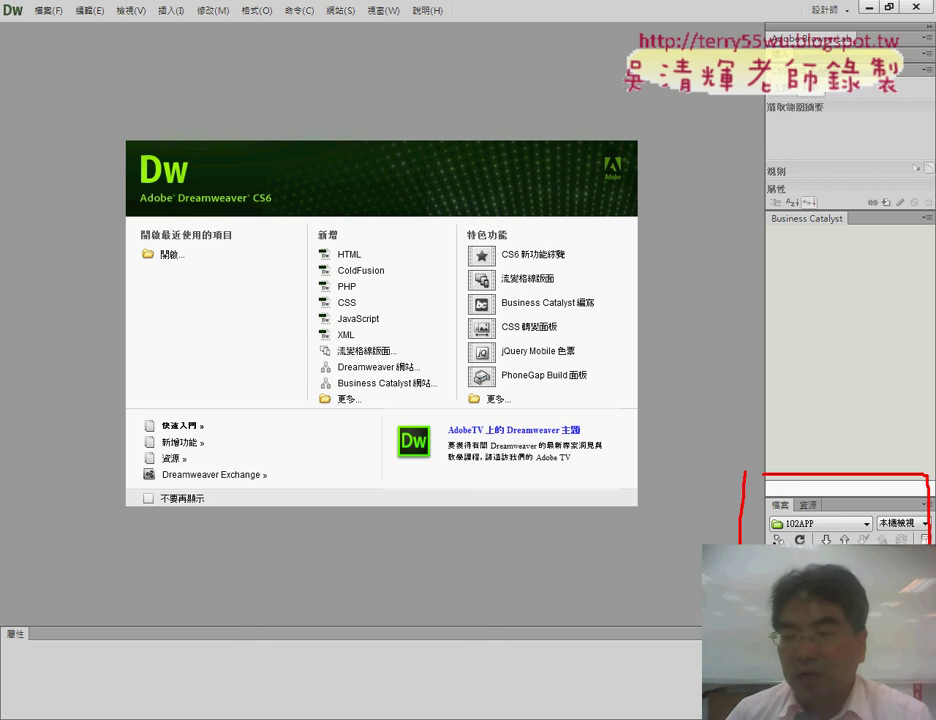
pyautogui.moveTo(722, 316); pyautogui.dragTo(790, 466)
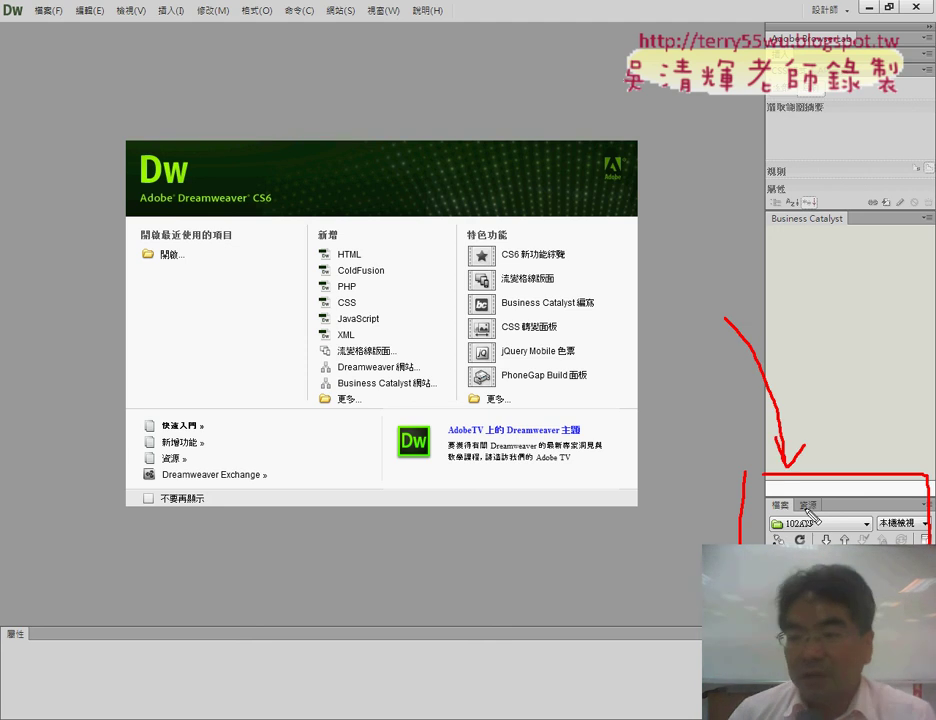
# Step: Dismiss the open dialog and open index.htm from the 102APP site via the File menu
pyautogui.press('Escape')
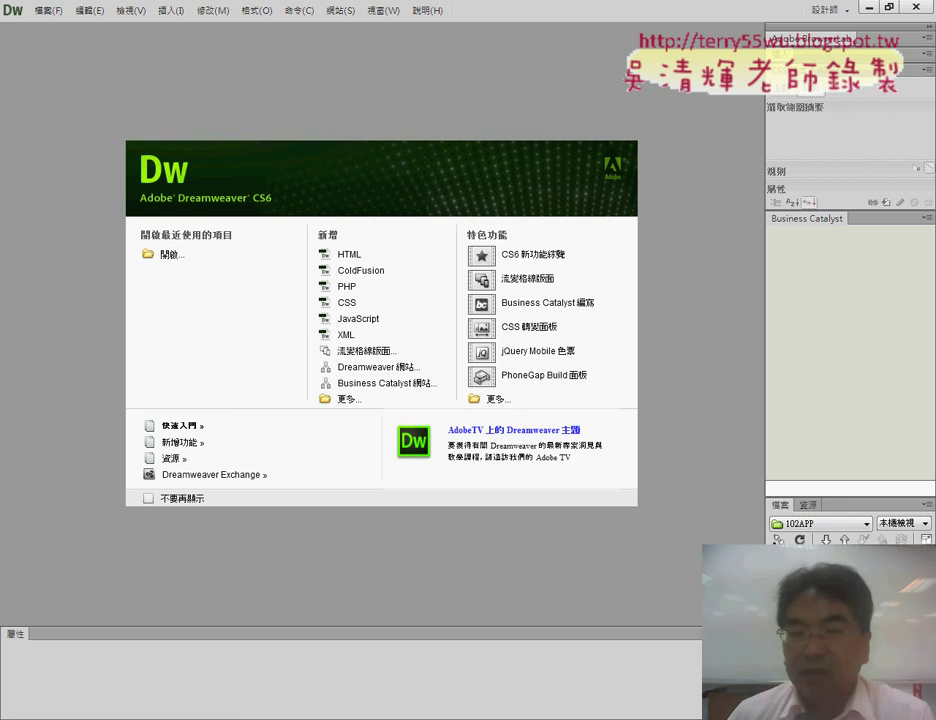
pyautogui.click(47, 10)
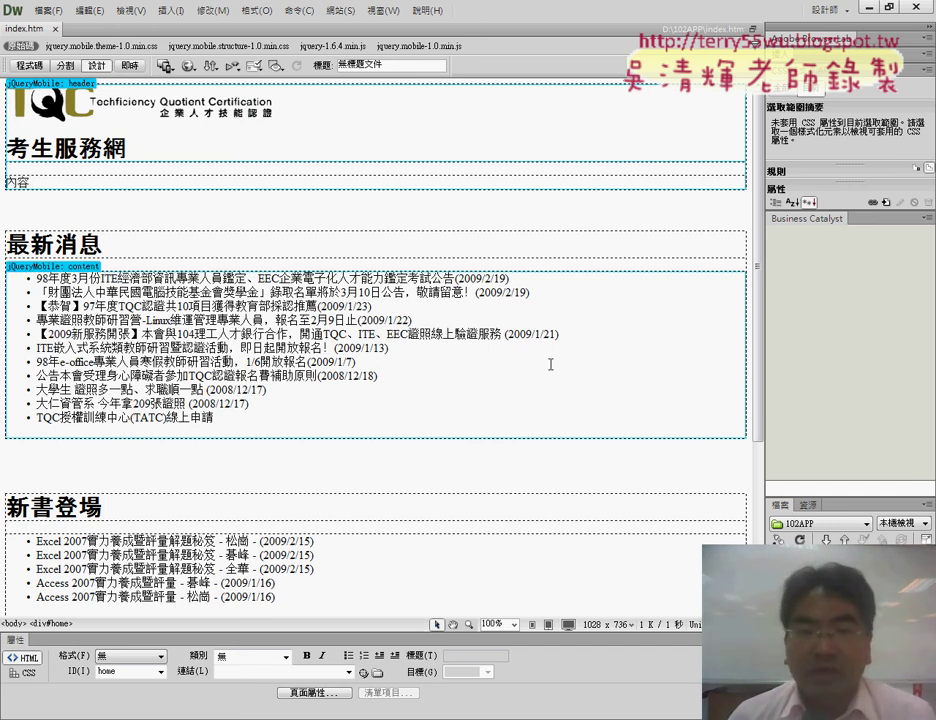
# Step: Show index.htm in Split view, inspect the 最新消息 list and code, then open the workspace switcher
pyautogui.click(65, 66)
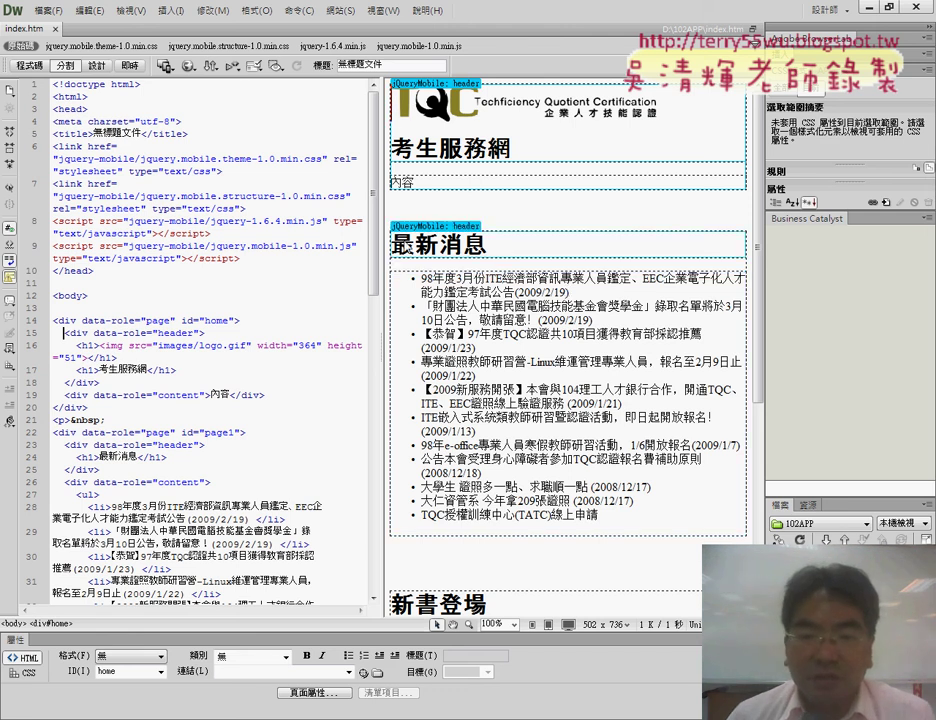
pyautogui.scroll(-5, 377, 248)
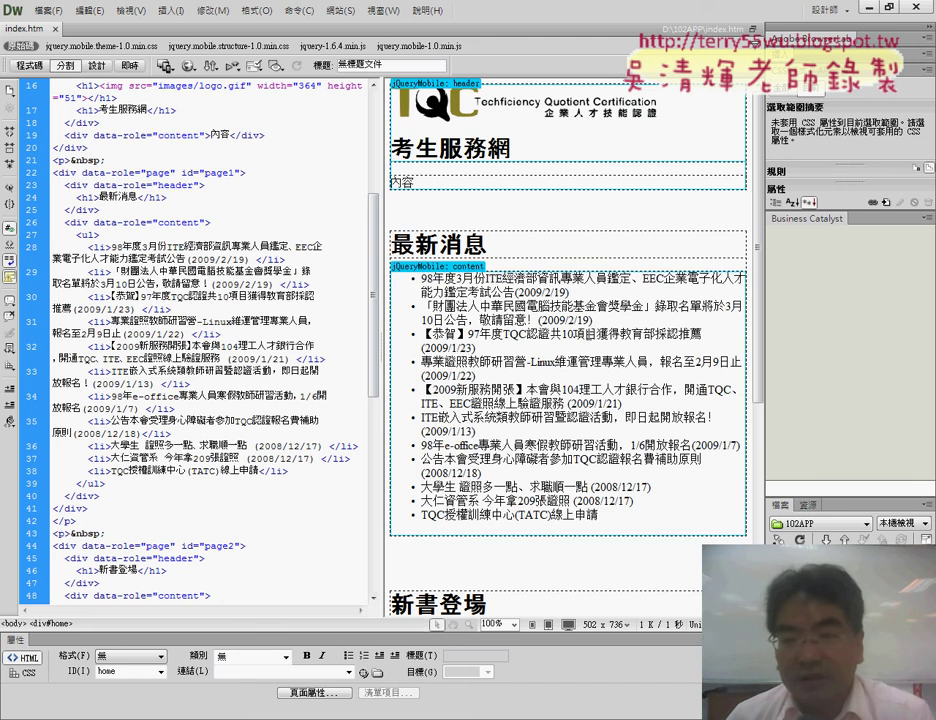
pyautogui.click(611, 319)
pyautogui.click(212, 307)
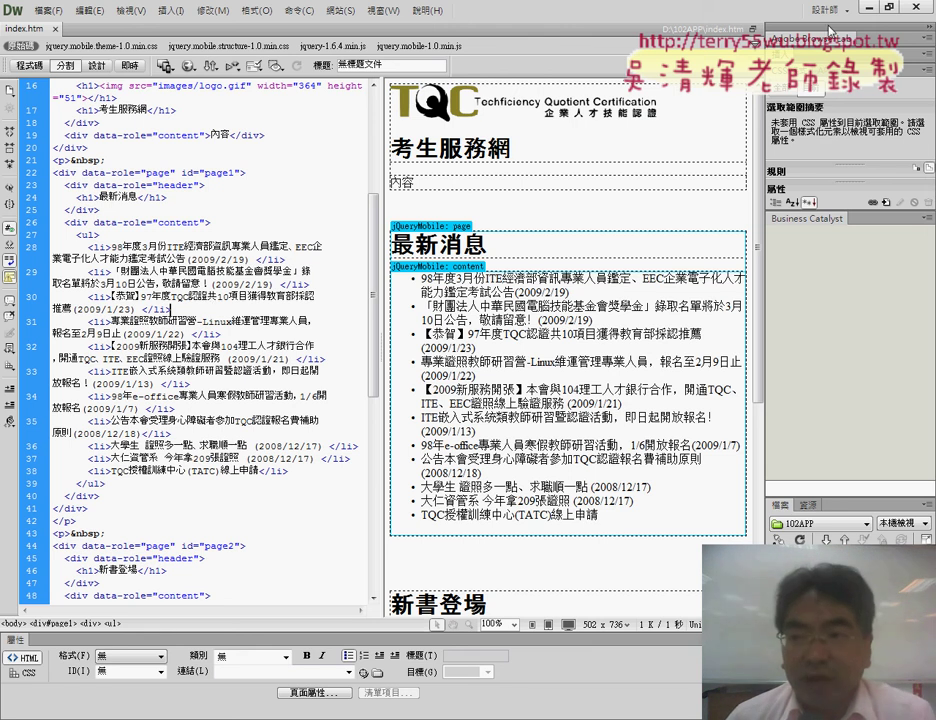
pyautogui.click(831, 12)
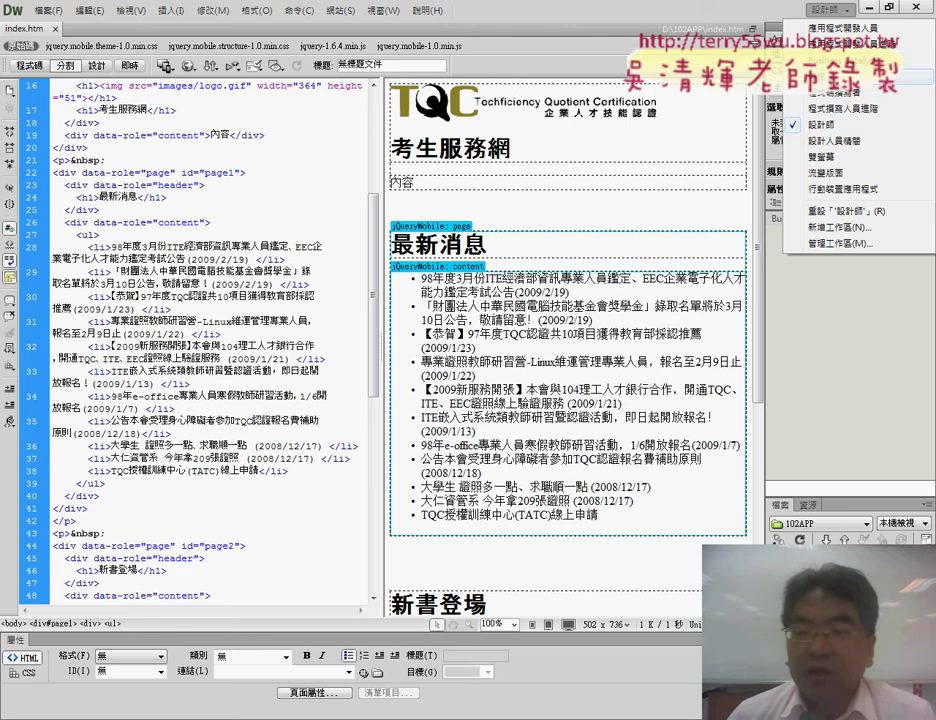
# Step: Switch to the Classic (傳統) workspace and glance through the 格式 and 網站 menus
pyautogui.click(845, 76)
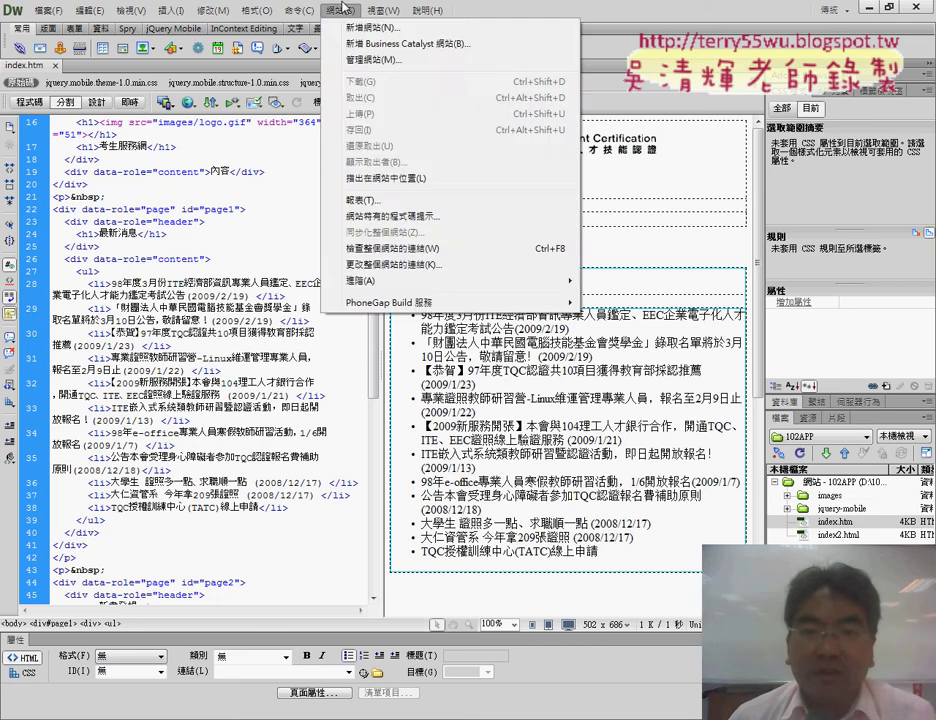
pyautogui.click(245, 11)
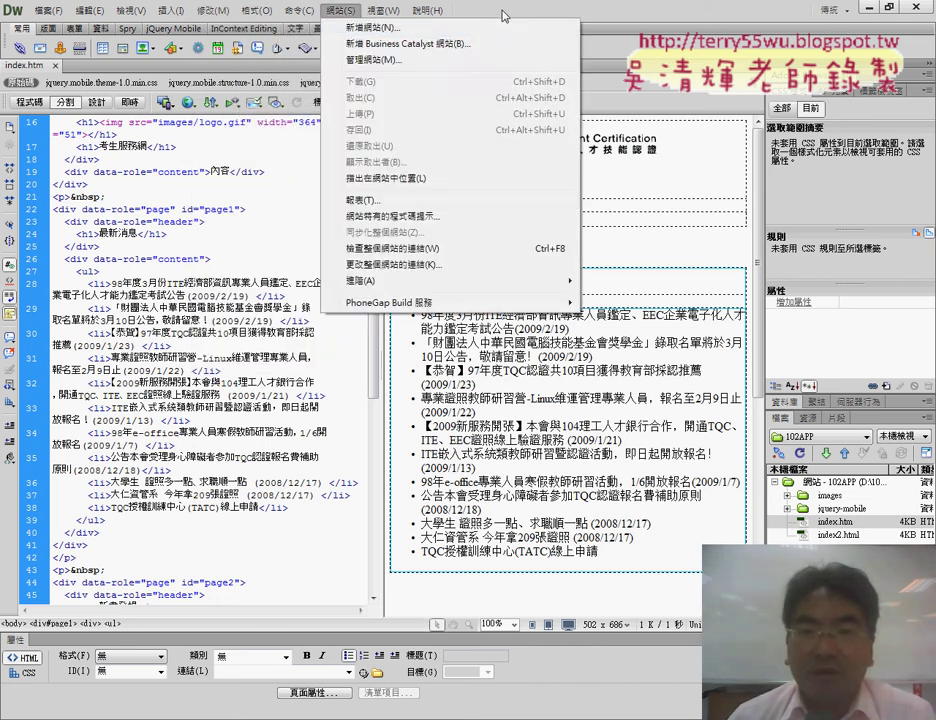
pyautogui.click(360, 11)
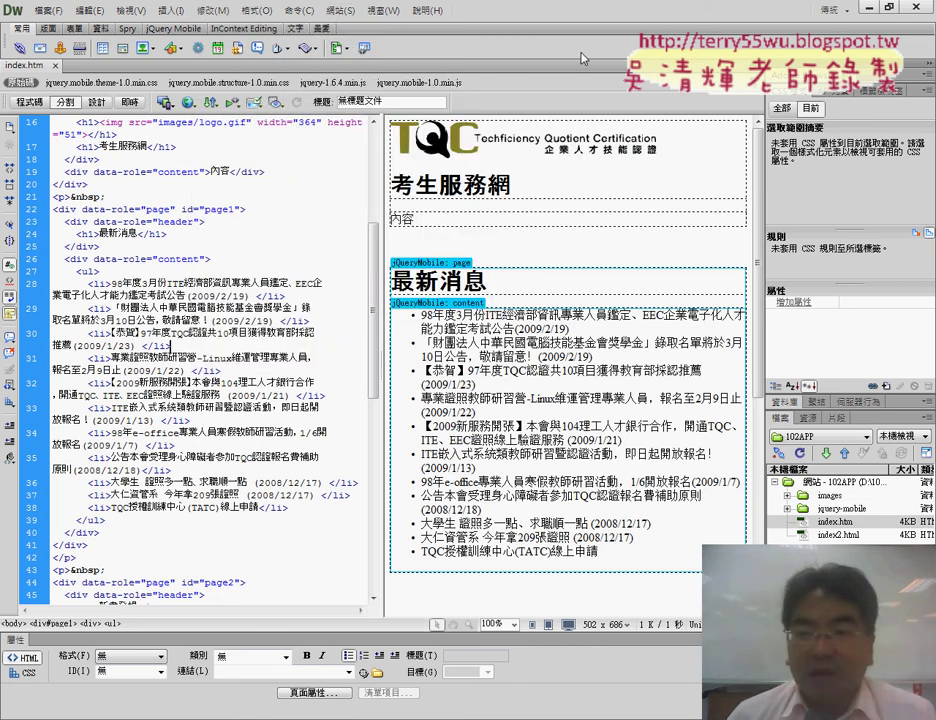
# Step: Preview index.htm in Live view, turn it off, then switch to Chrome's course portal page
pyautogui.click(128, 103)
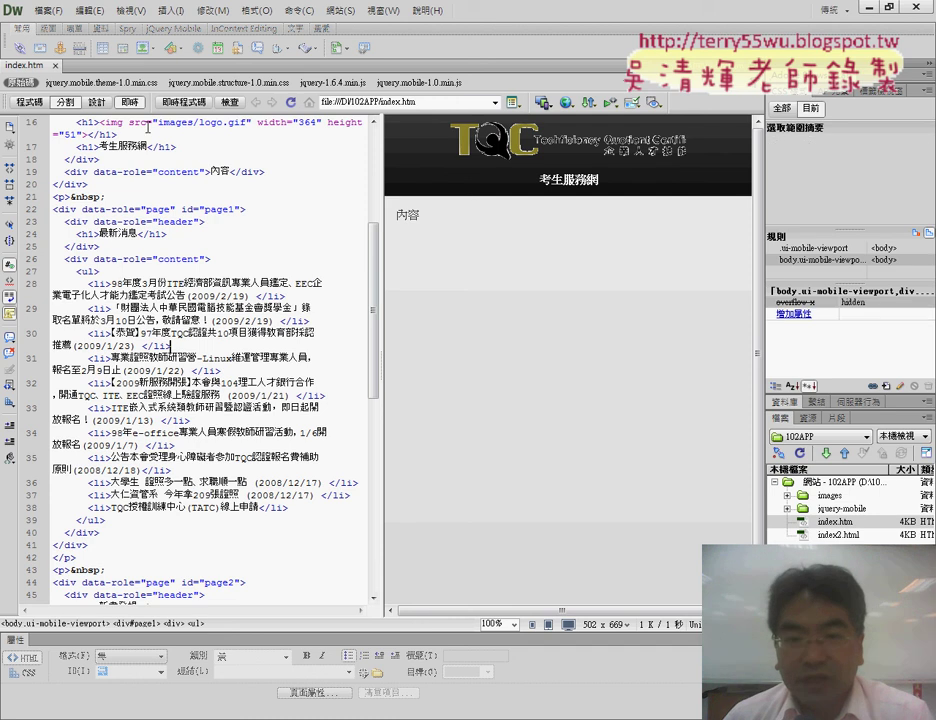
pyautogui.hotkey('alt', 'F11')
pyautogui.doubleClick(421, 219)
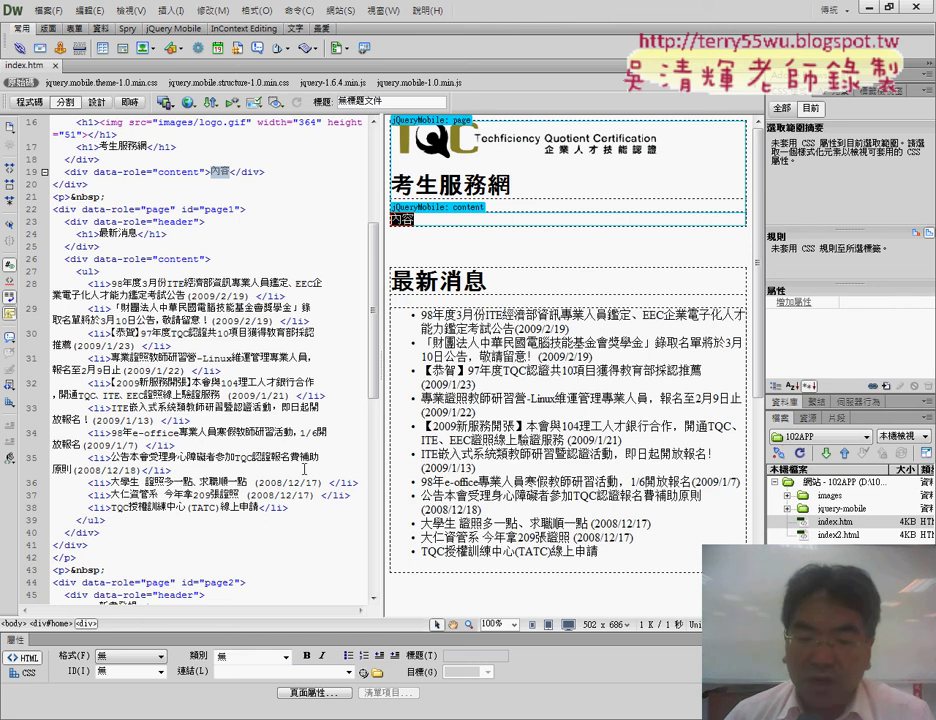
pyautogui.moveTo(122, 719)
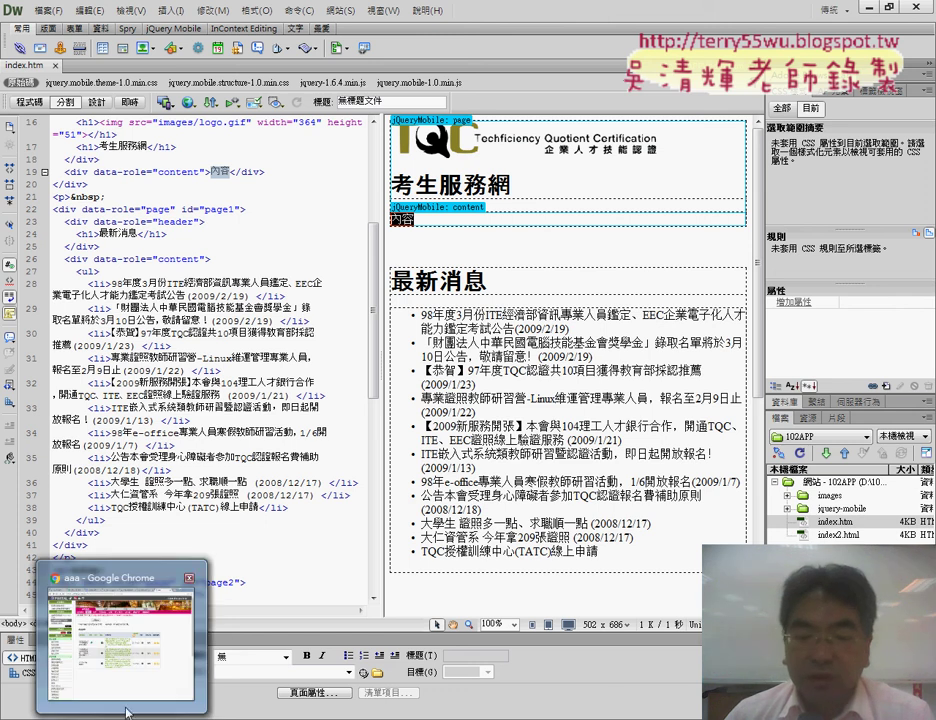
pyautogui.click(120, 645)
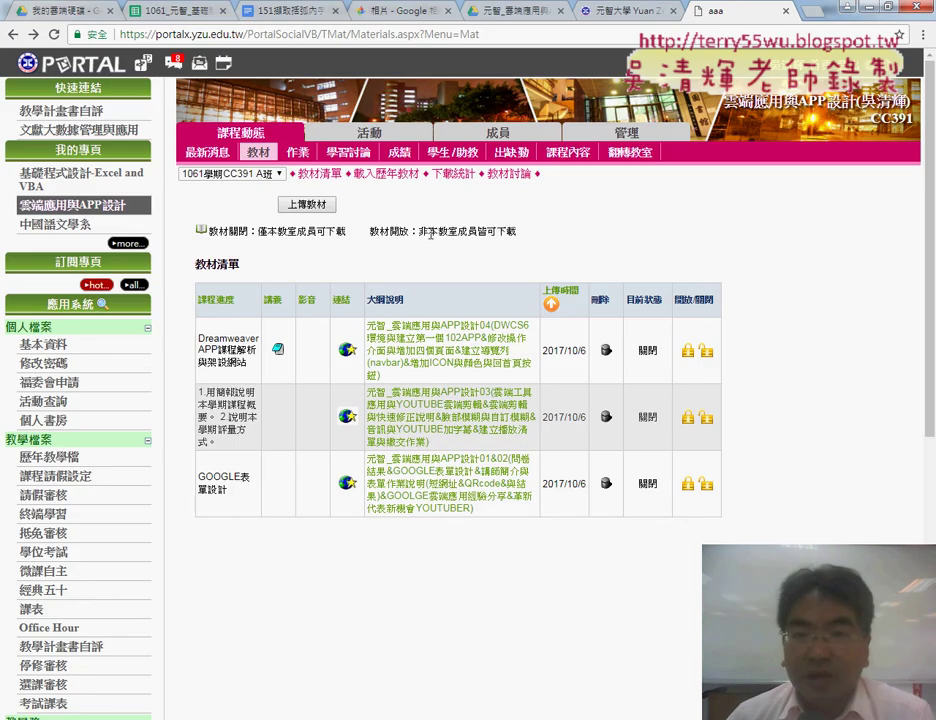
# Step: Copy the goo.gl download link from the PowerPoint slide and open it in Chrome
pyautogui.click(65, 12)
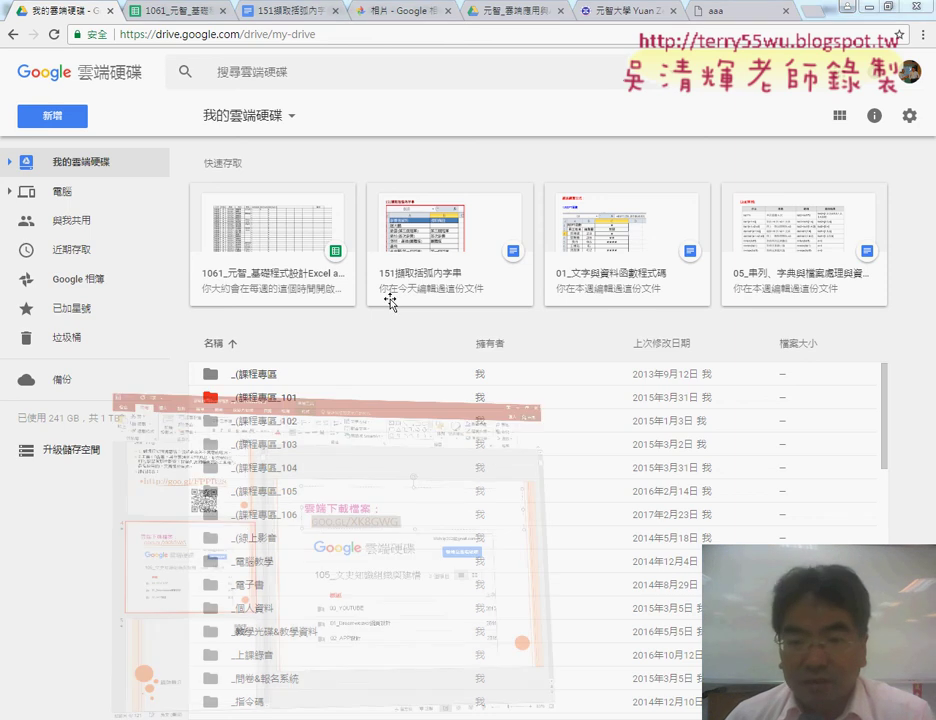
pyautogui.hotkey('alt', 'Tab')
pyautogui.rightClick(520, 287)
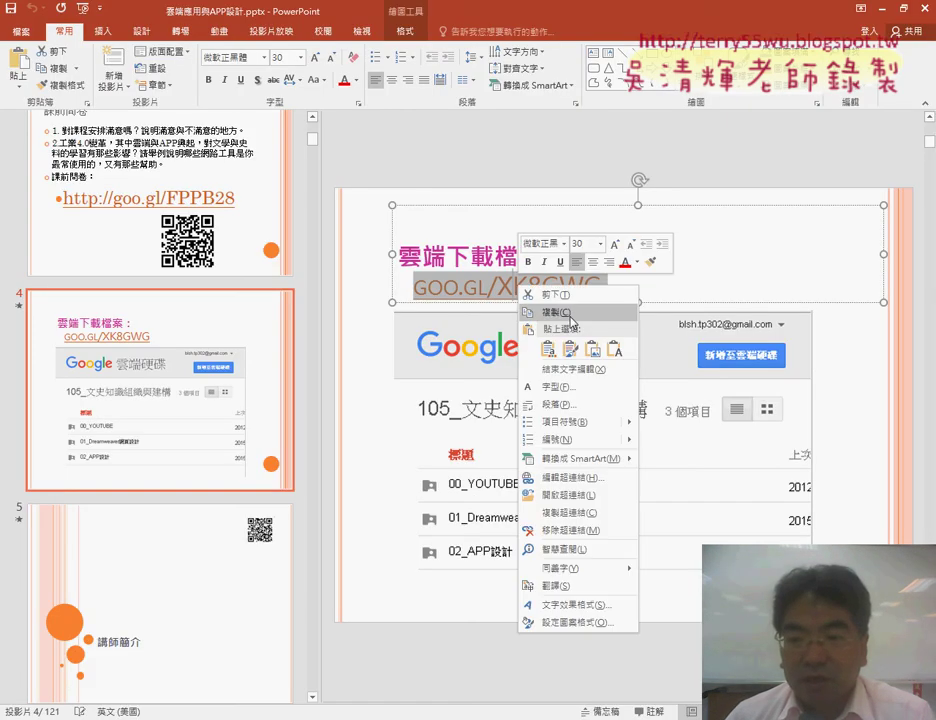
pyautogui.click(550, 312)
pyautogui.hotkey('alt', 'Tab')
pyautogui.rightClick(330, 35)
pyautogui.click(378, 123)
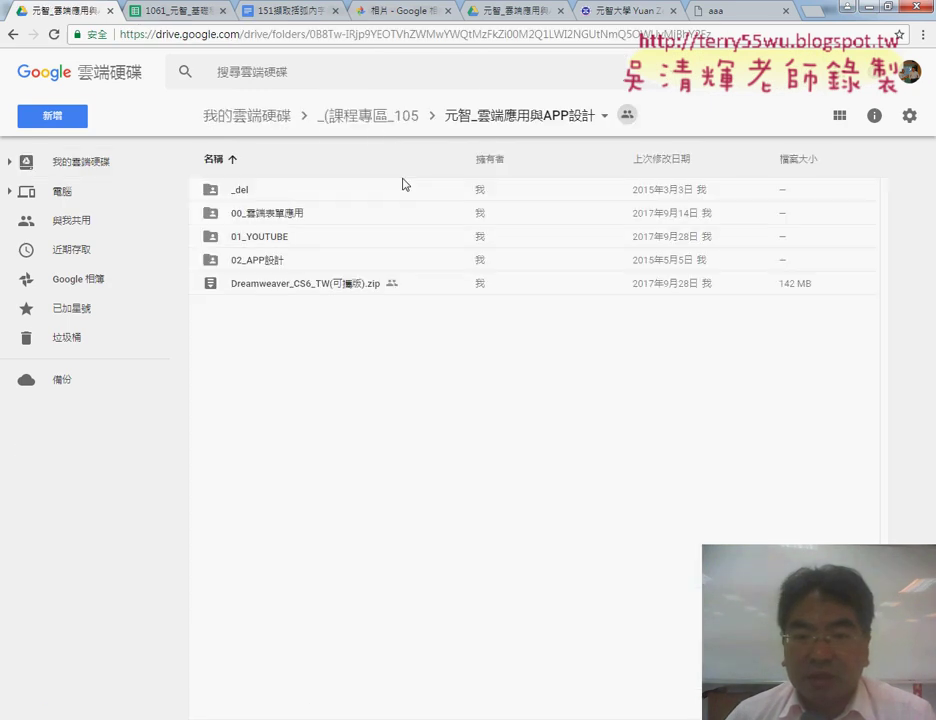
# Step: Browse into 02_APP設計 > 01_102APP完成畫面 and open 程式碼.docx
pyautogui.click(276, 265)
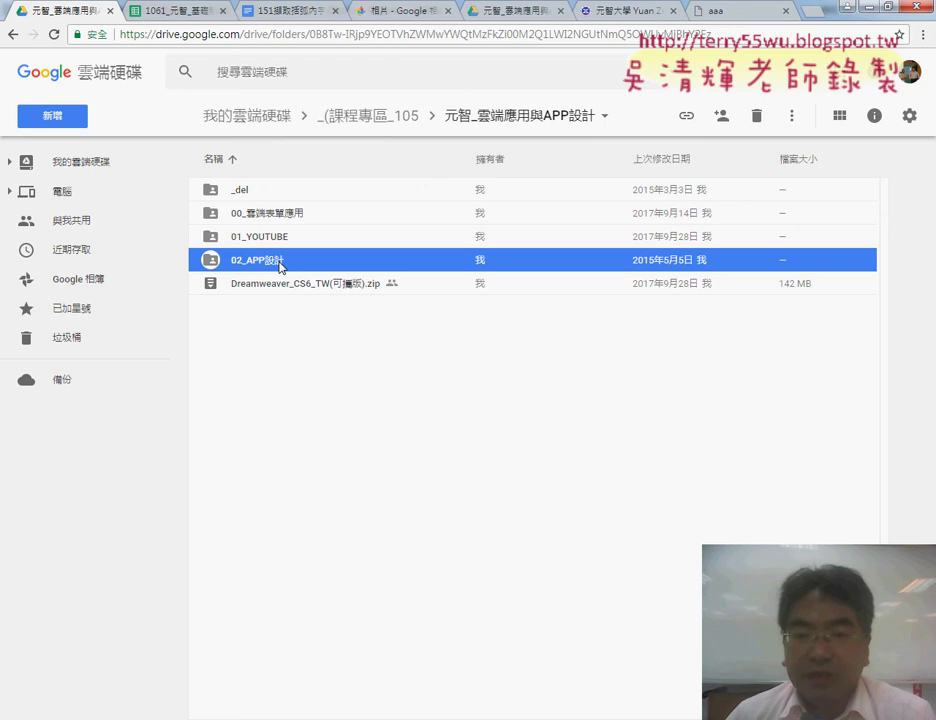
pyautogui.doubleClick(281, 265)
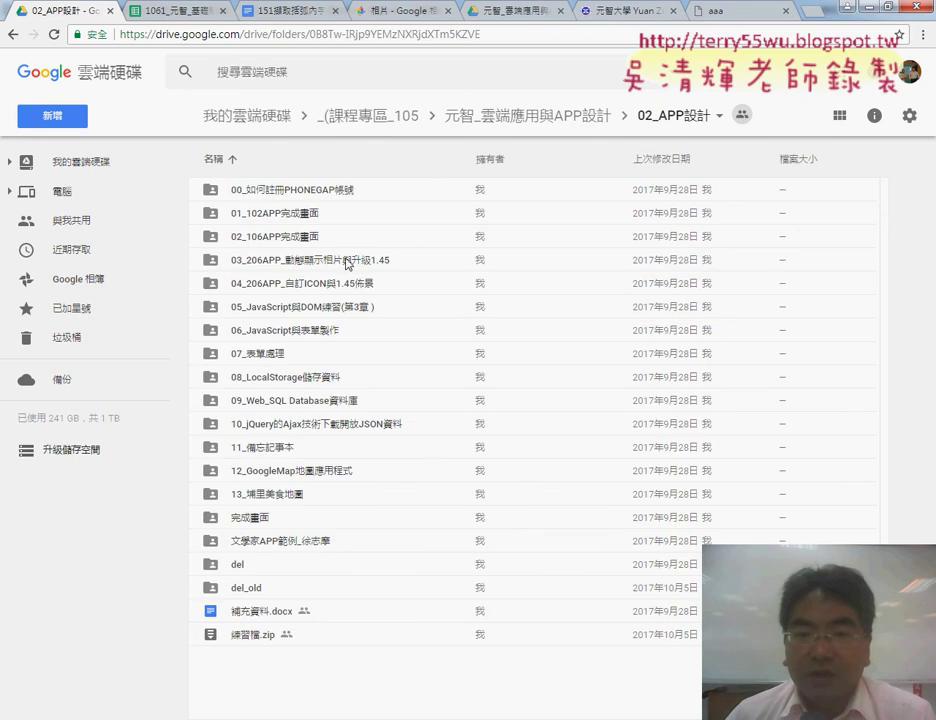
pyautogui.click(307, 216)
pyautogui.doubleClick(307, 217)
pyautogui.doubleClick(260, 217)
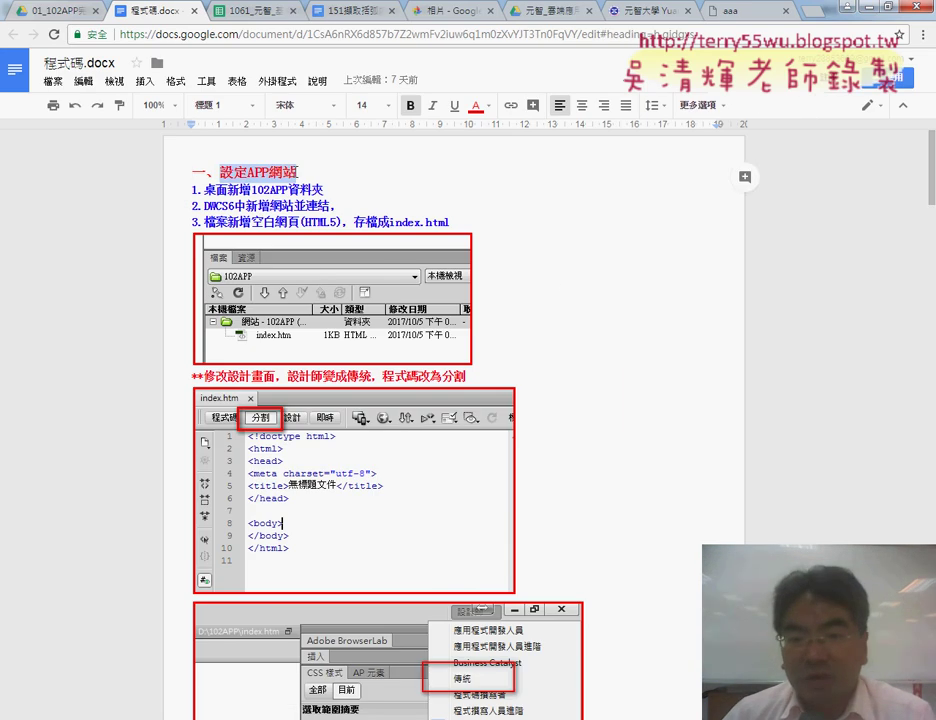
# Step: Scroll through the 程式碼.docx setup notes and highlight the ListView清單 heading
pyautogui.scroll(-4, 554, 250)
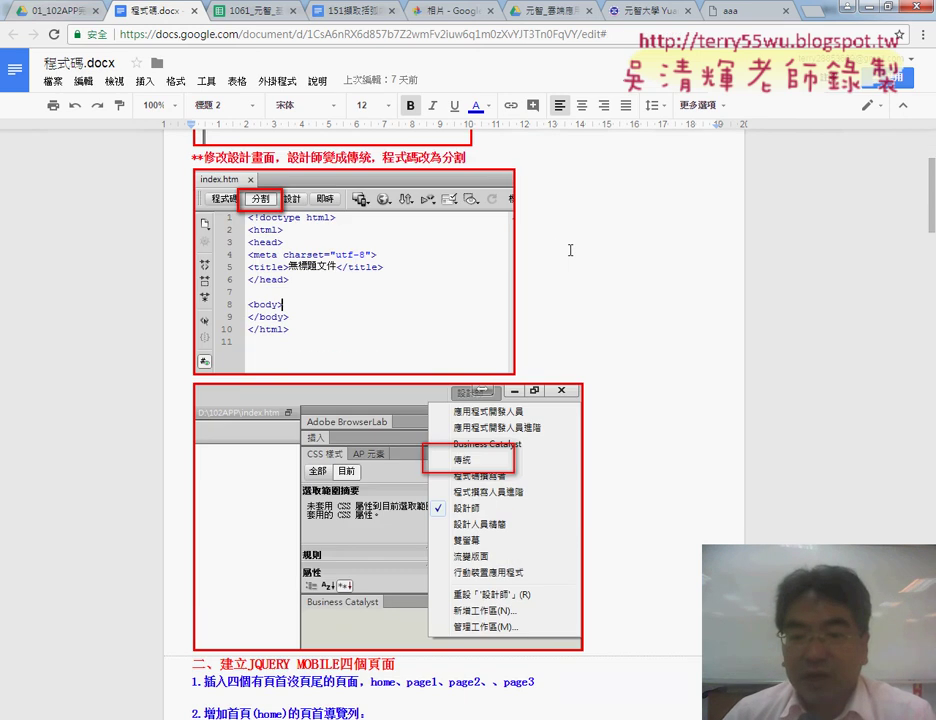
pyautogui.scroll(-1, 601, 252)
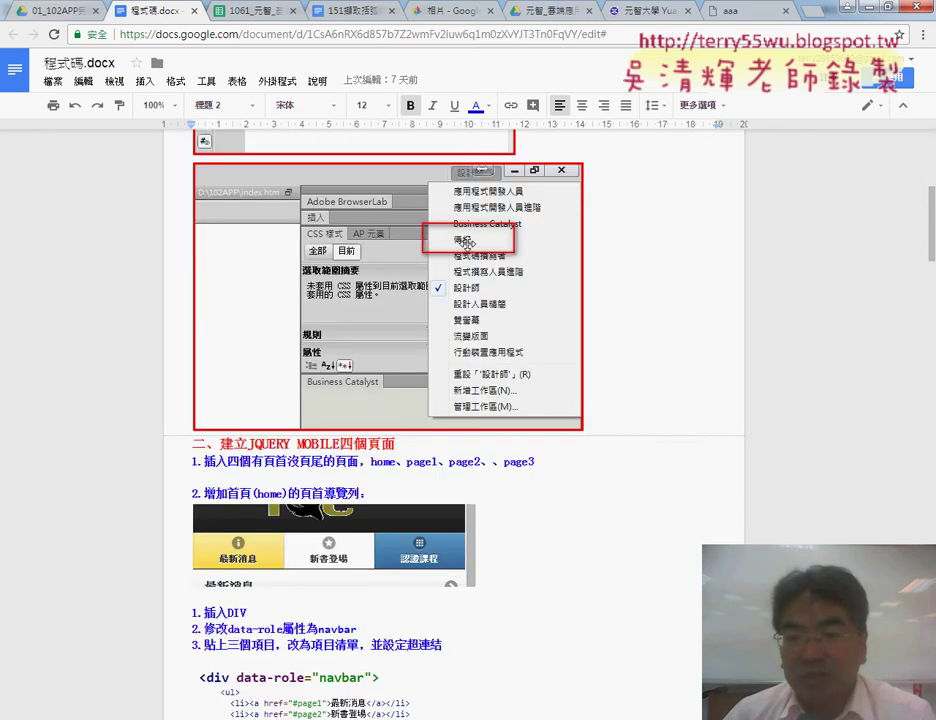
pyautogui.scroll(-2, 682, 299)
pyautogui.scroll(-2, 682, 299)
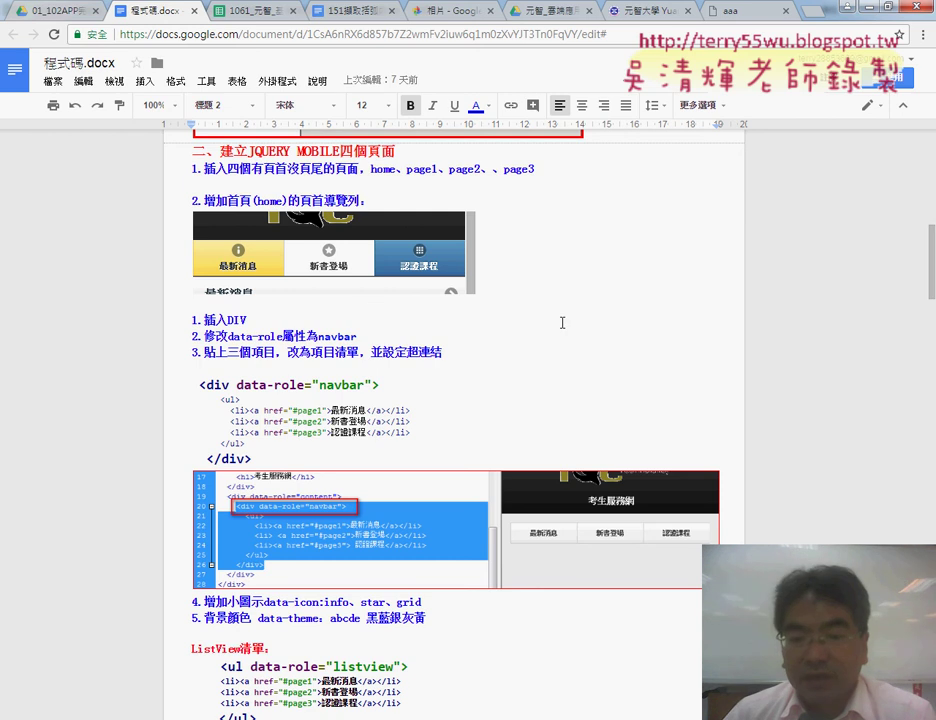
pyautogui.scroll(-2, 562, 322)
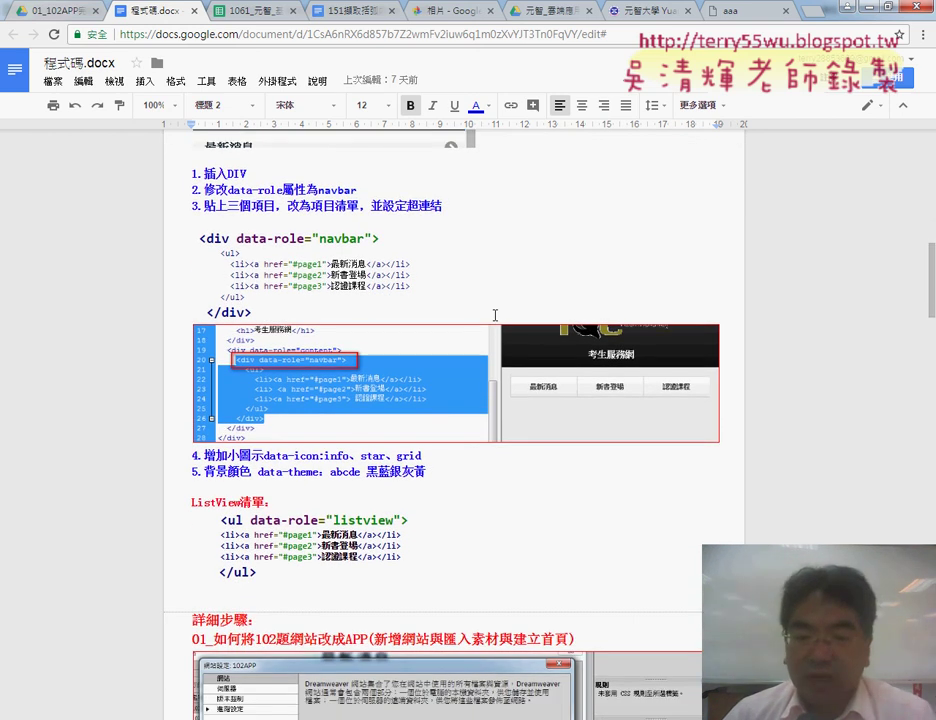
pyautogui.scroll(-3, 495, 315)
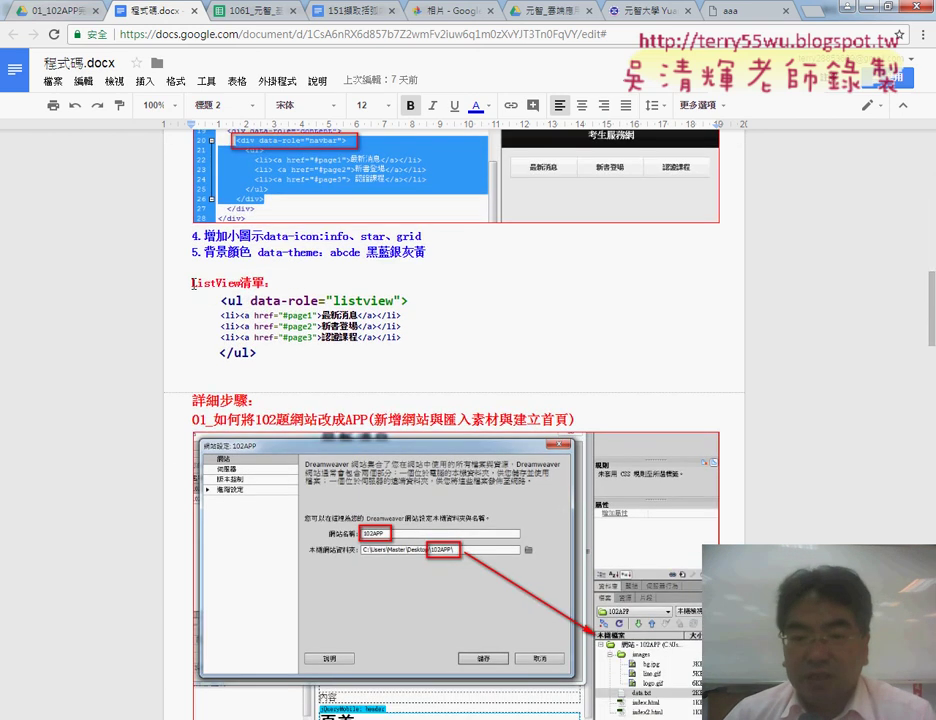
pyautogui.moveTo(192, 281); pyautogui.dragTo(282, 287)
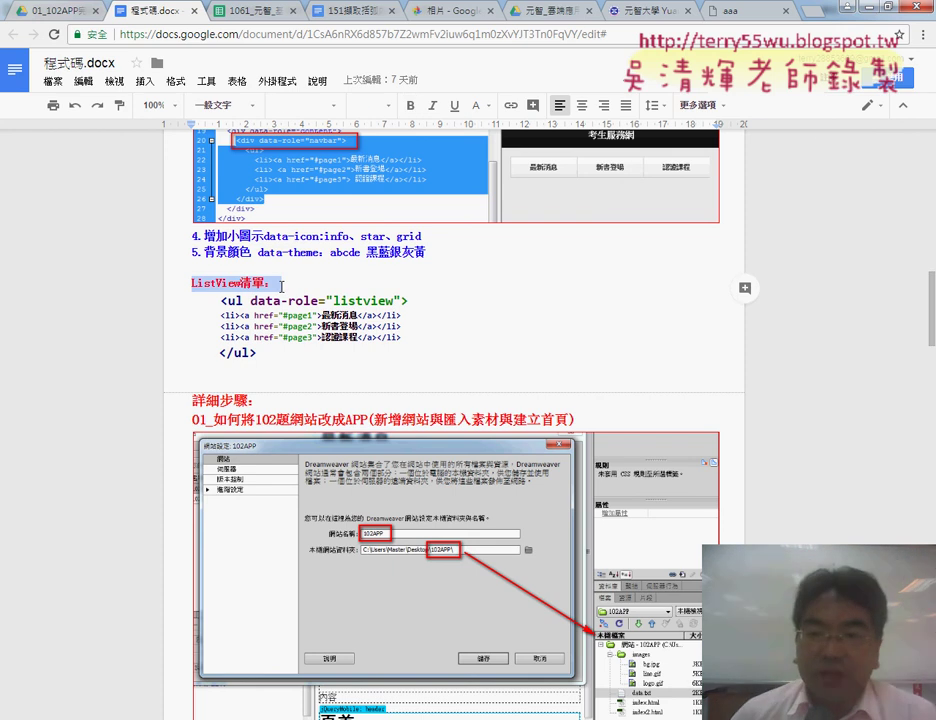
# Step: Highlight the listview code block, then go back to the Drive folder tab
pyautogui.scroll(3, 420, 210)
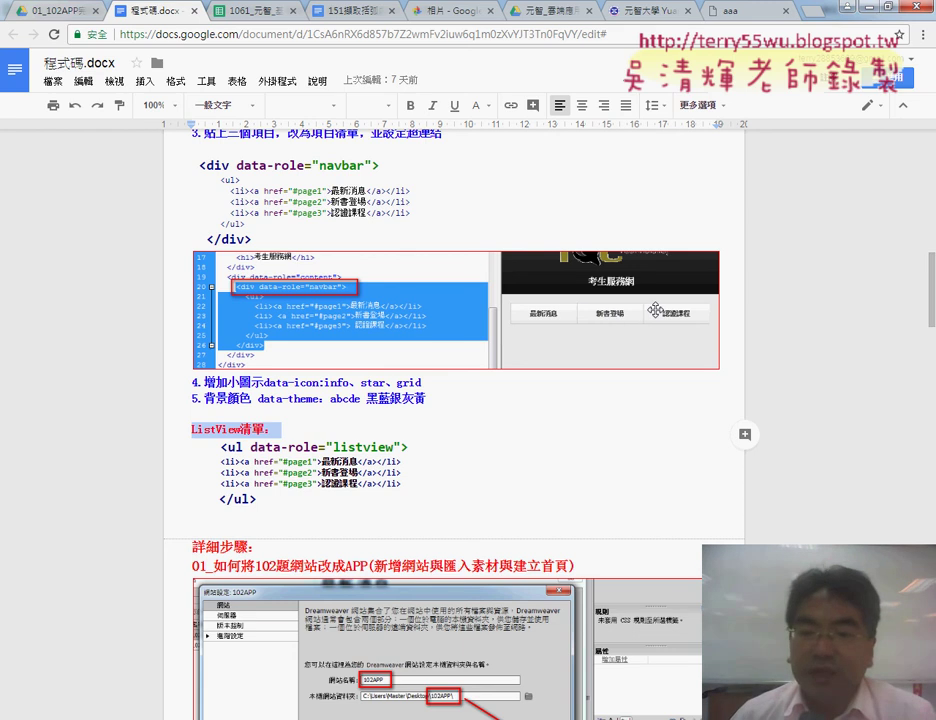
pyautogui.scroll(-1, 570, 434)
pyautogui.moveTo(279, 429); pyautogui.dragTo(187, 370)
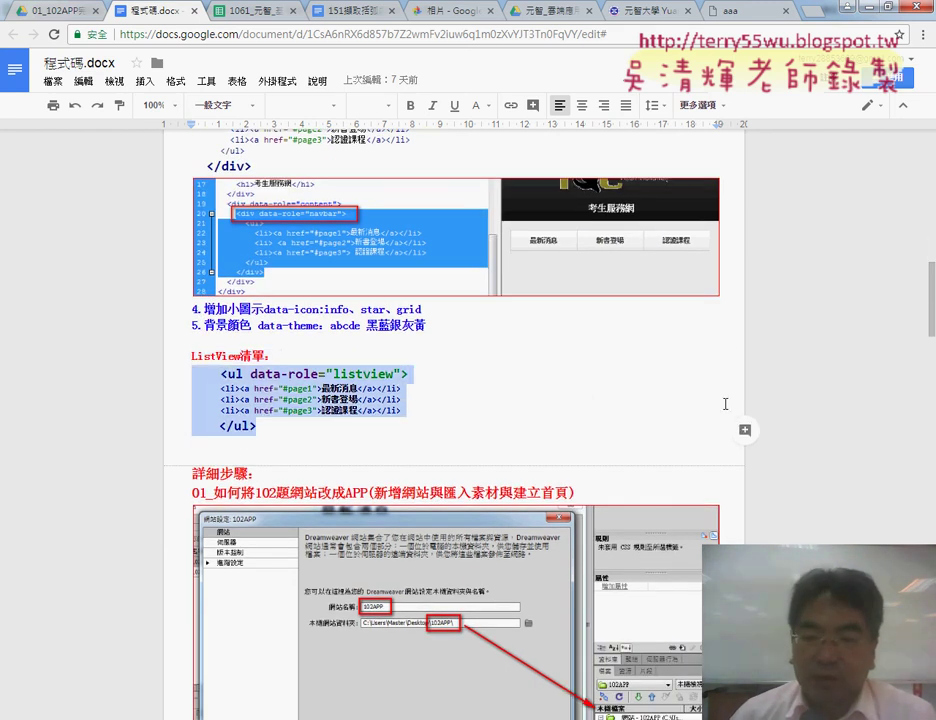
pyautogui.scroll(-3, 806, 430)
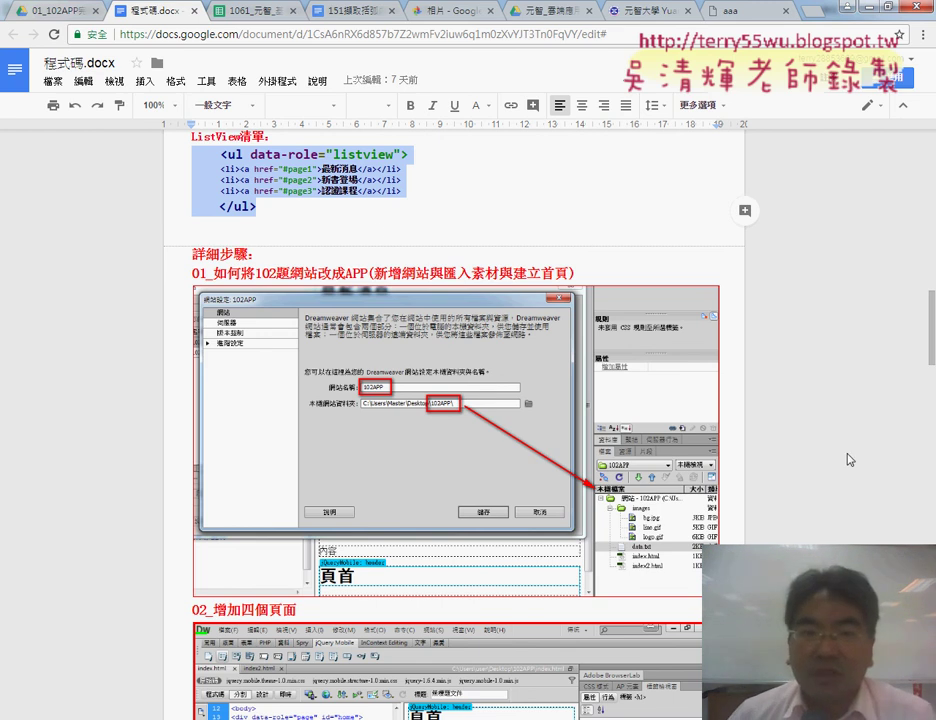
pyautogui.click(45, 10)
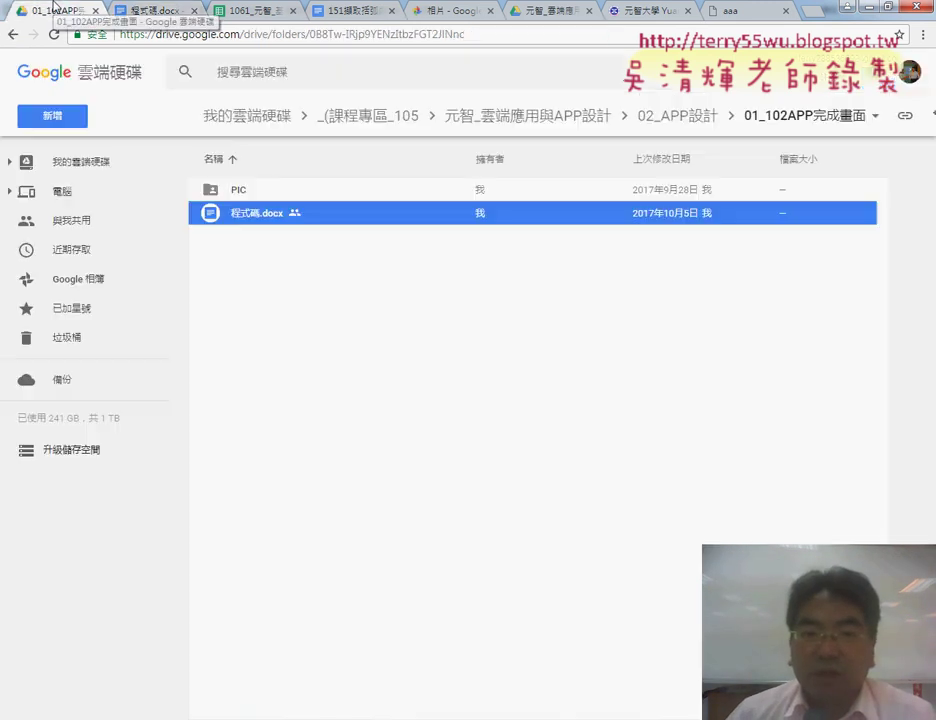
# Step: Return to 02_APP設計, enter 00_如何註冊PHONEGAP帳號 and preview 01_如何註冊PHONEGAP帳號01.png
pyautogui.click(14, 37)
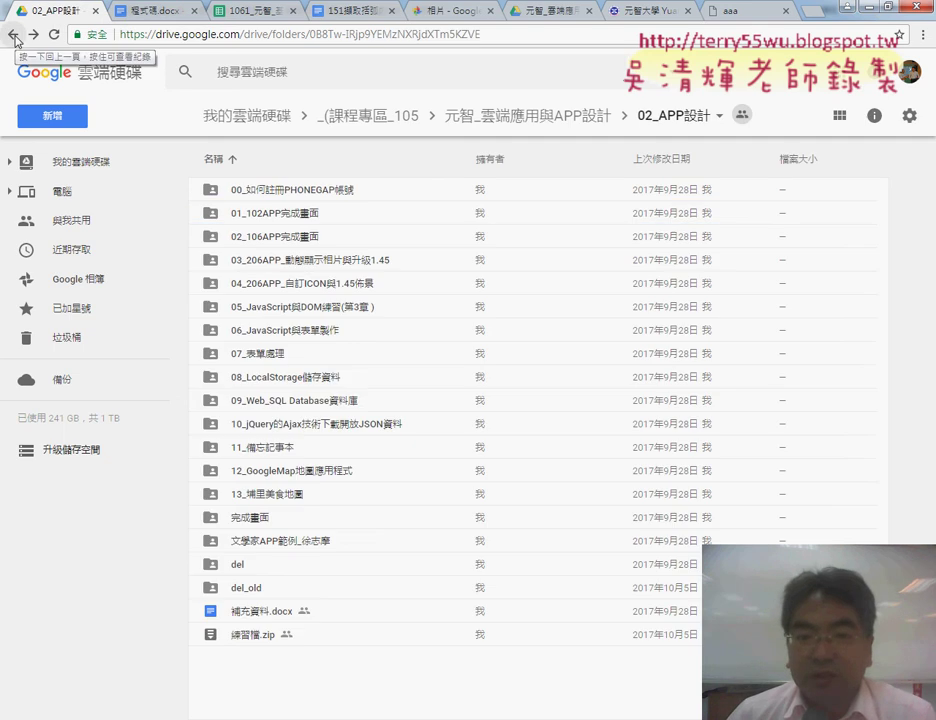
pyautogui.click(318, 195)
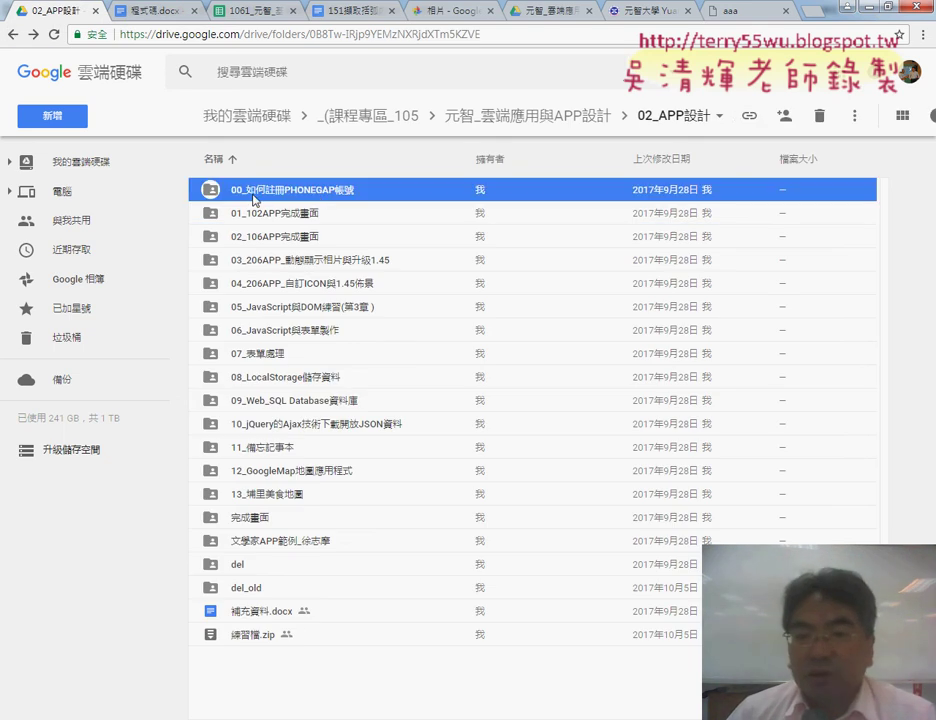
pyautogui.doubleClick(351, 196)
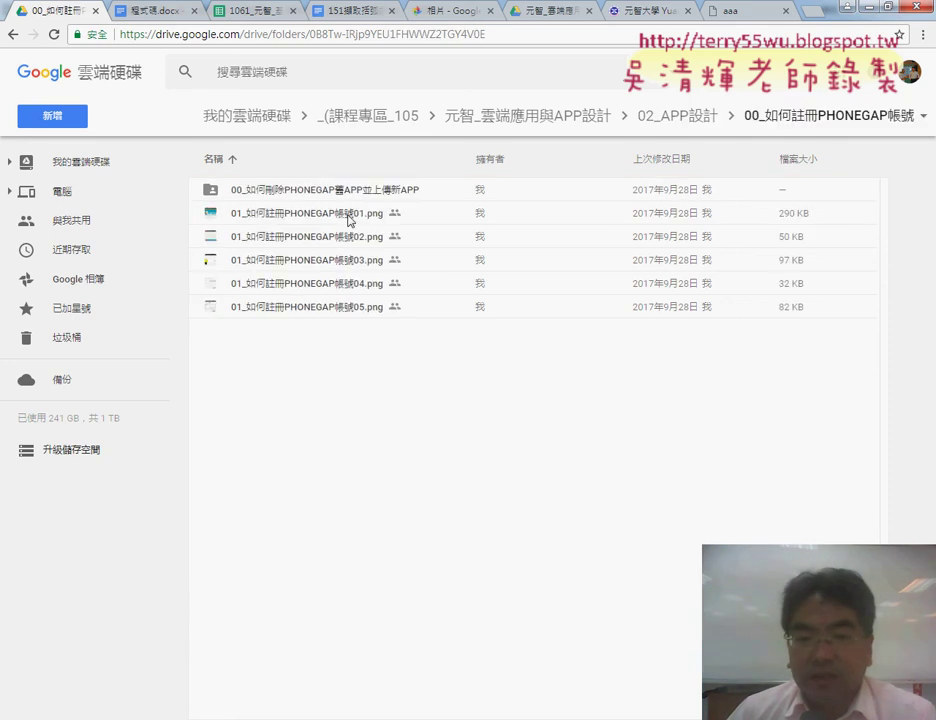
pyautogui.doubleClick(349, 216)
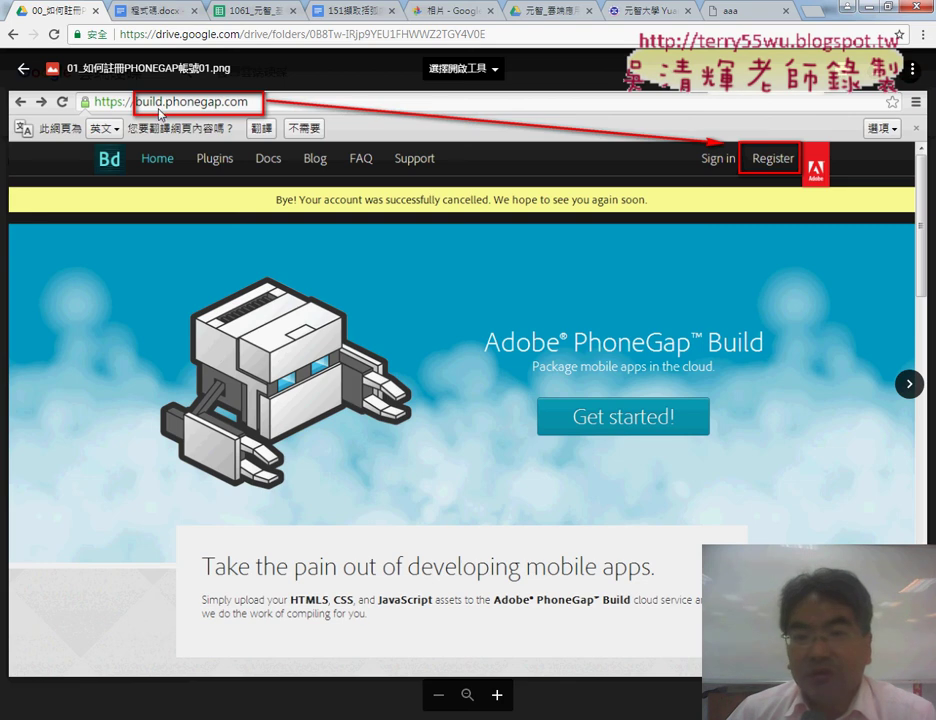